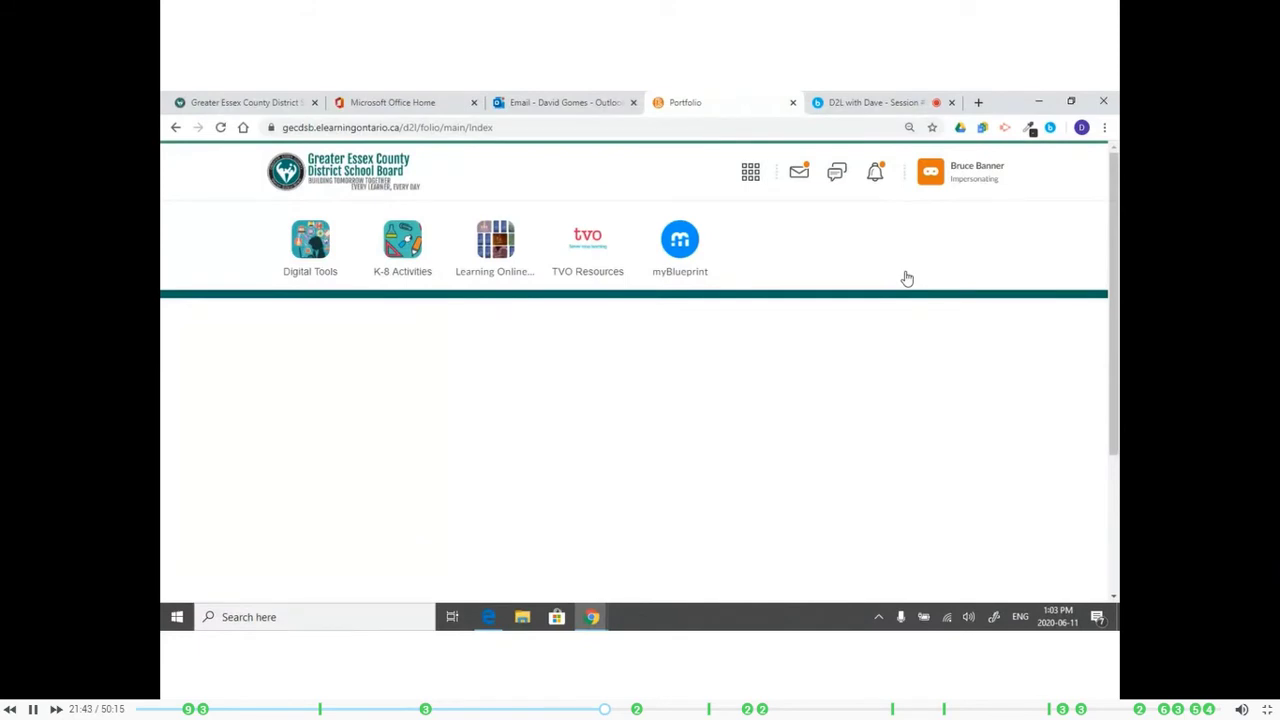
Reload the impersonated student's Portfolio page.
scroll(907, 325, down, 3)
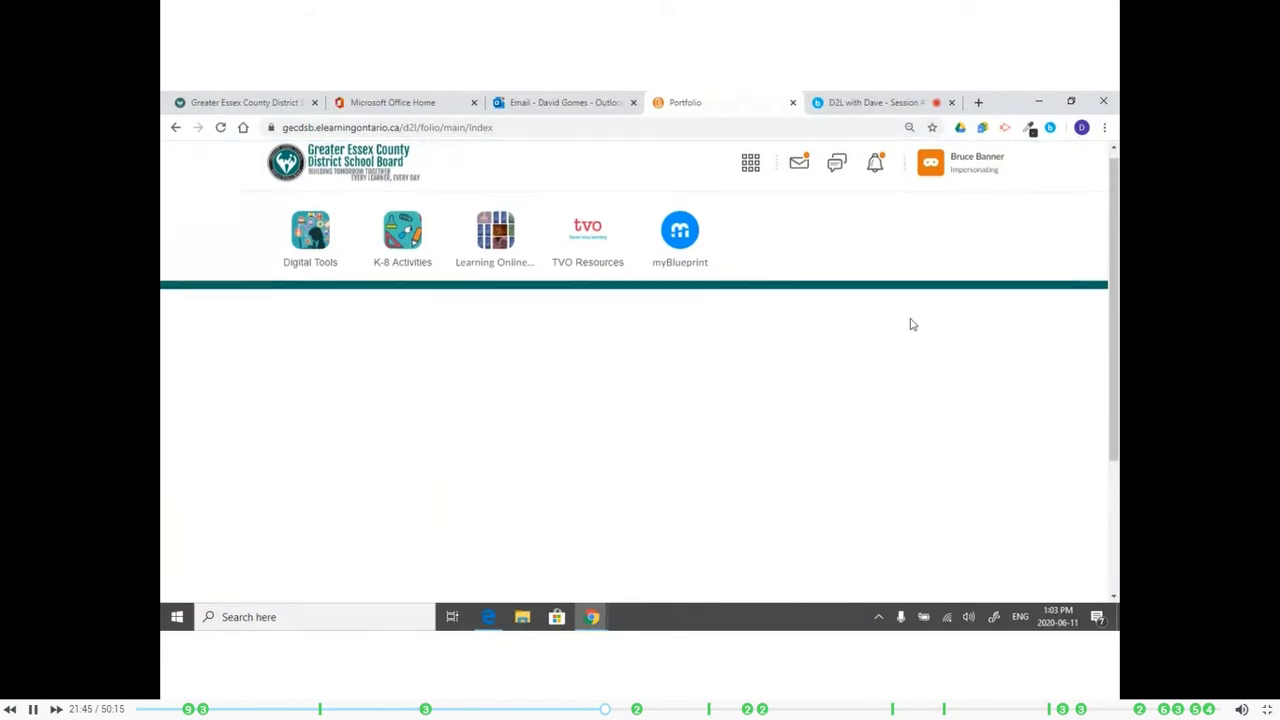
scroll(906, 331, up, 1)
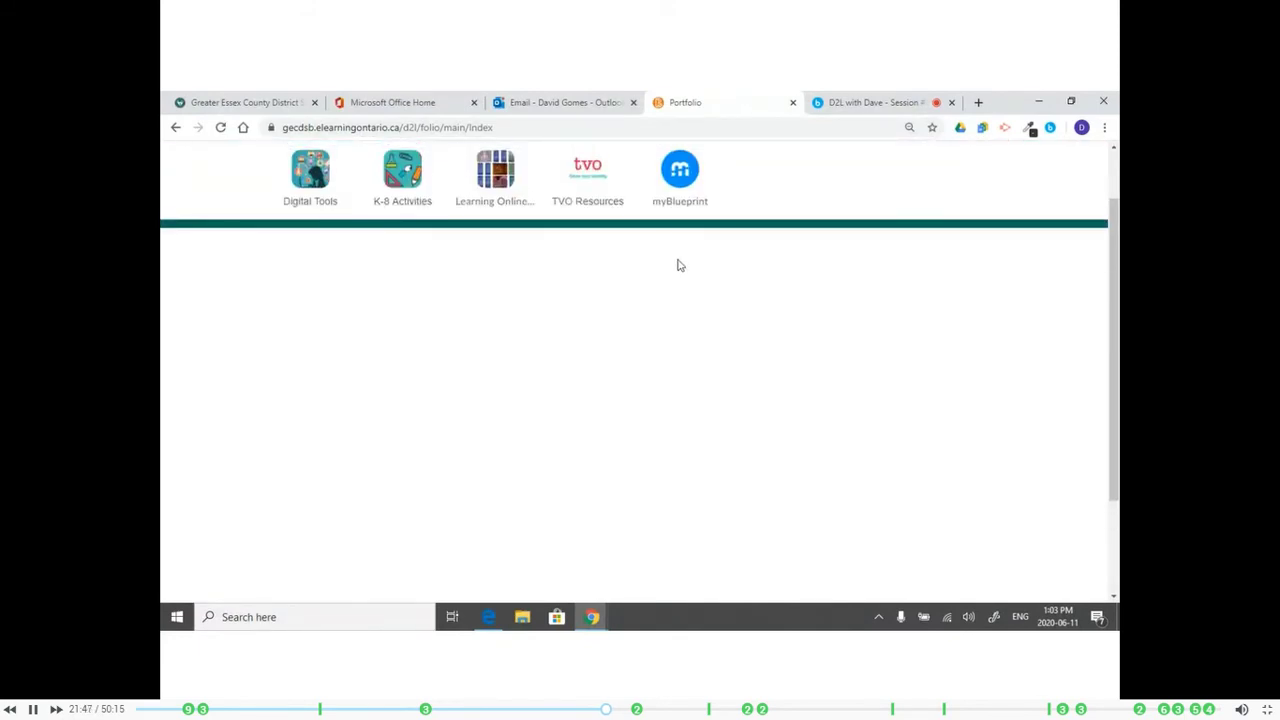
scroll(680, 266, up, 1)
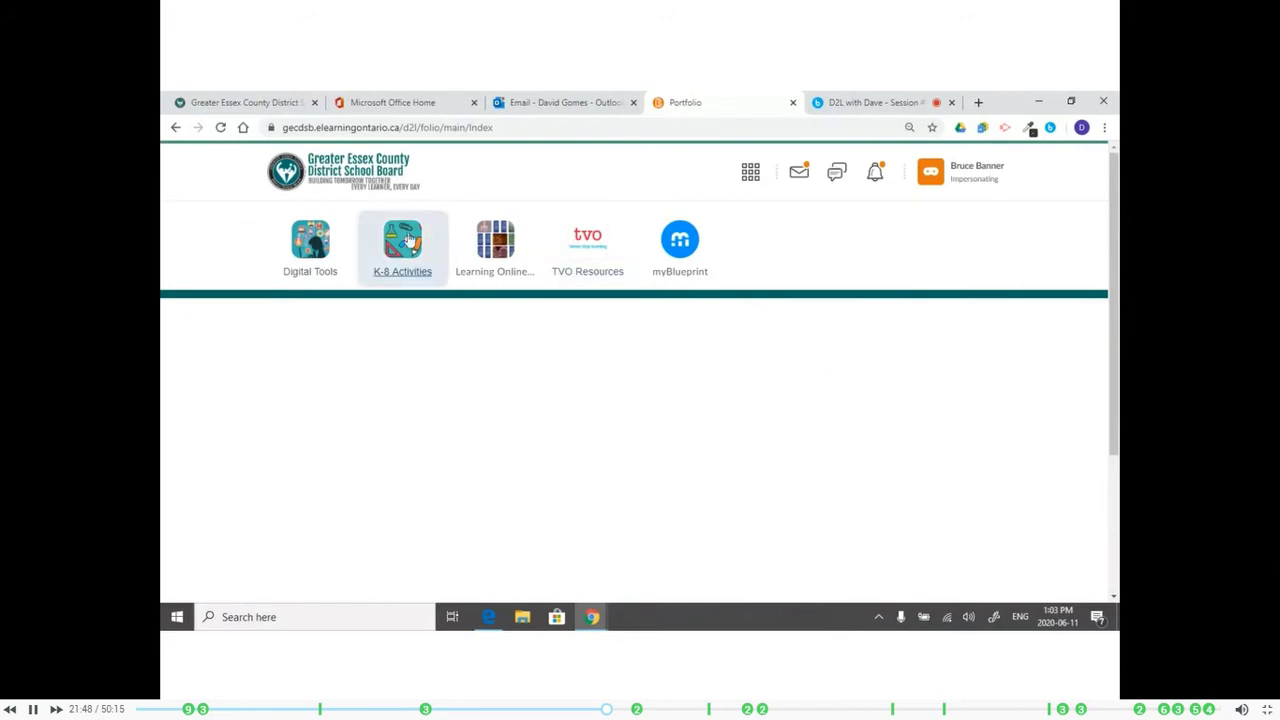
click(221, 128)
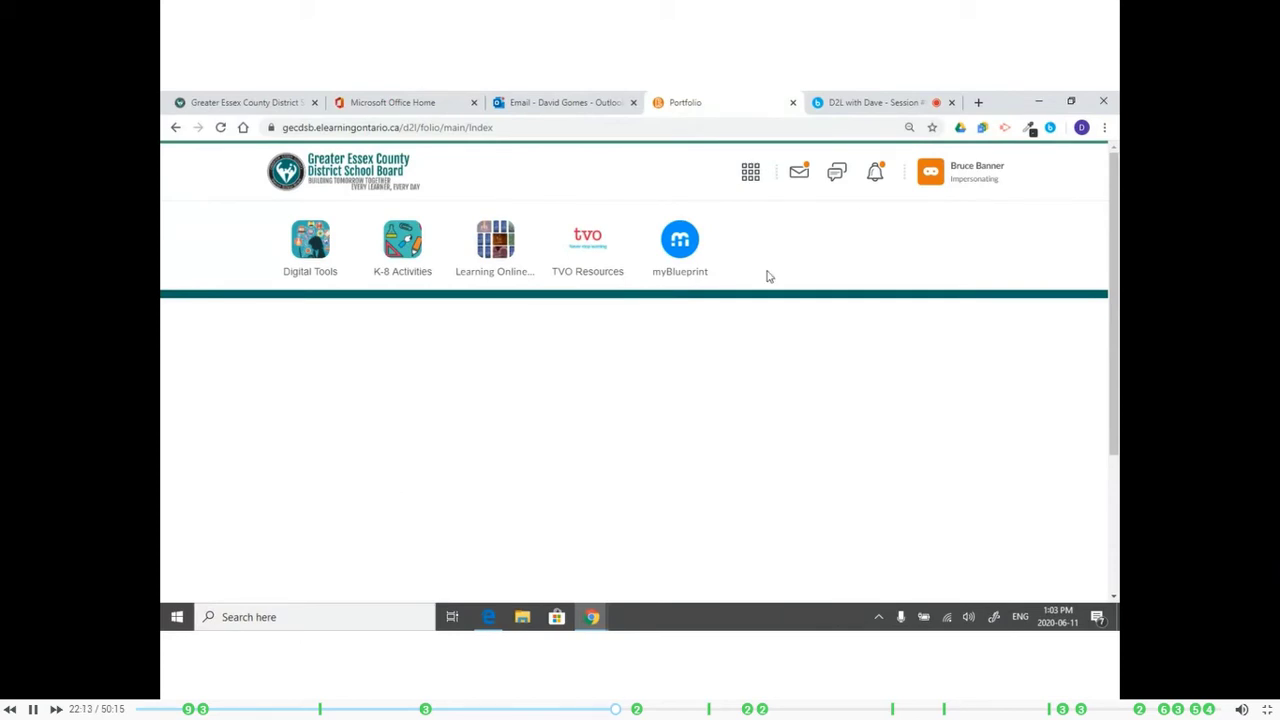
Stop impersonating the student and open the class Portfolio of the D2L with Dave (Teacher Course).
click(951, 178)
click(1046, 222)
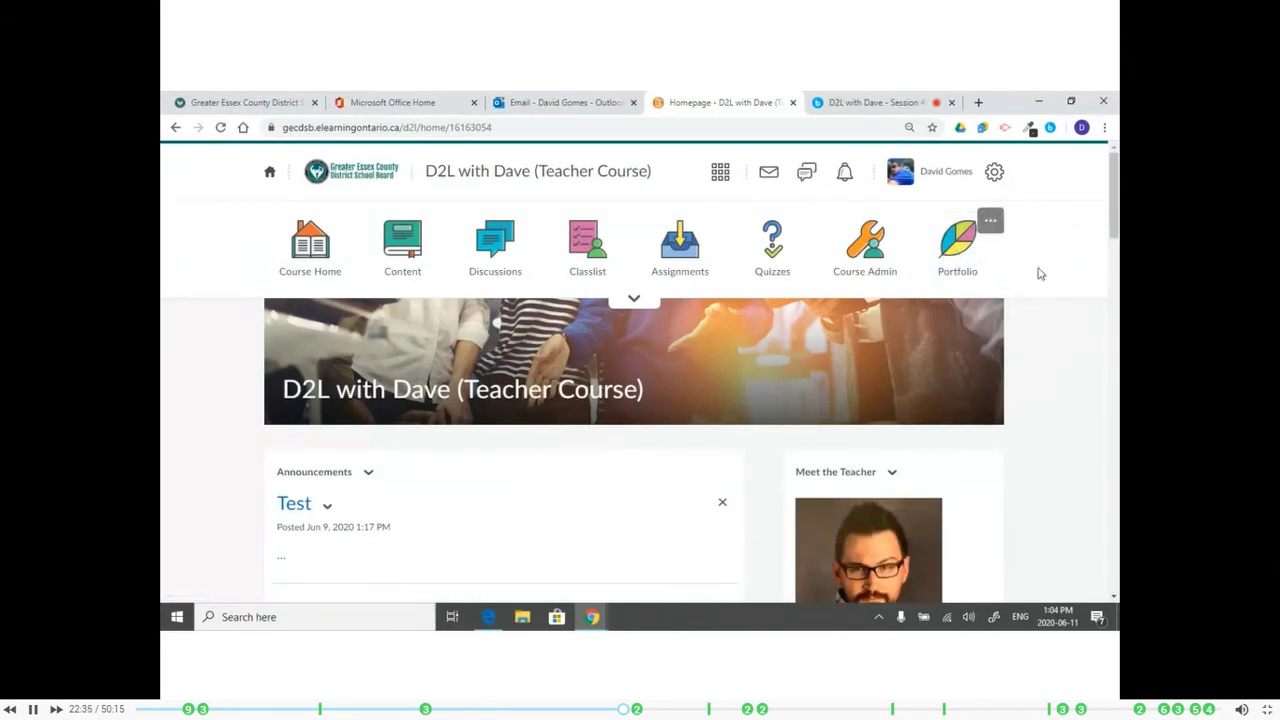
click(957, 257)
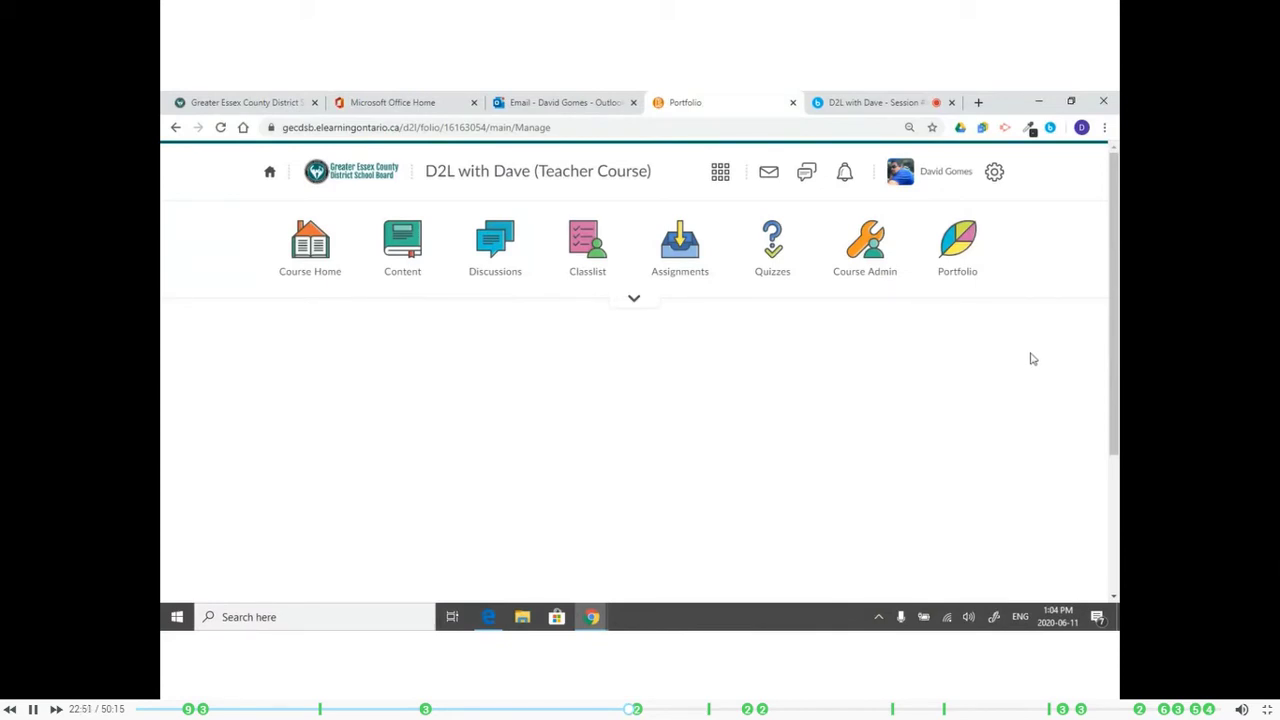
scroll(1031, 389, down, 2)
scroll(1034, 389, up, 2)
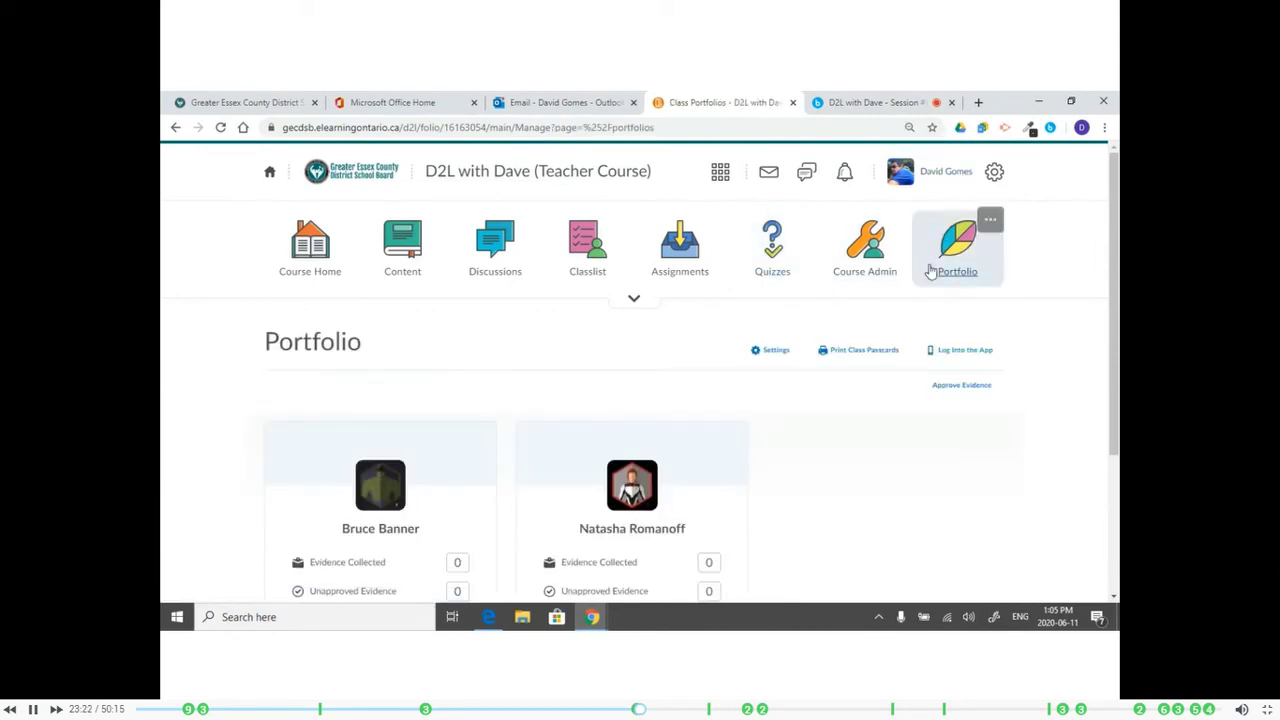
Upload the file "D2L with Dave - Session #6" as evidence to the first student's portfolio.
scroll(350, 418, down, 2)
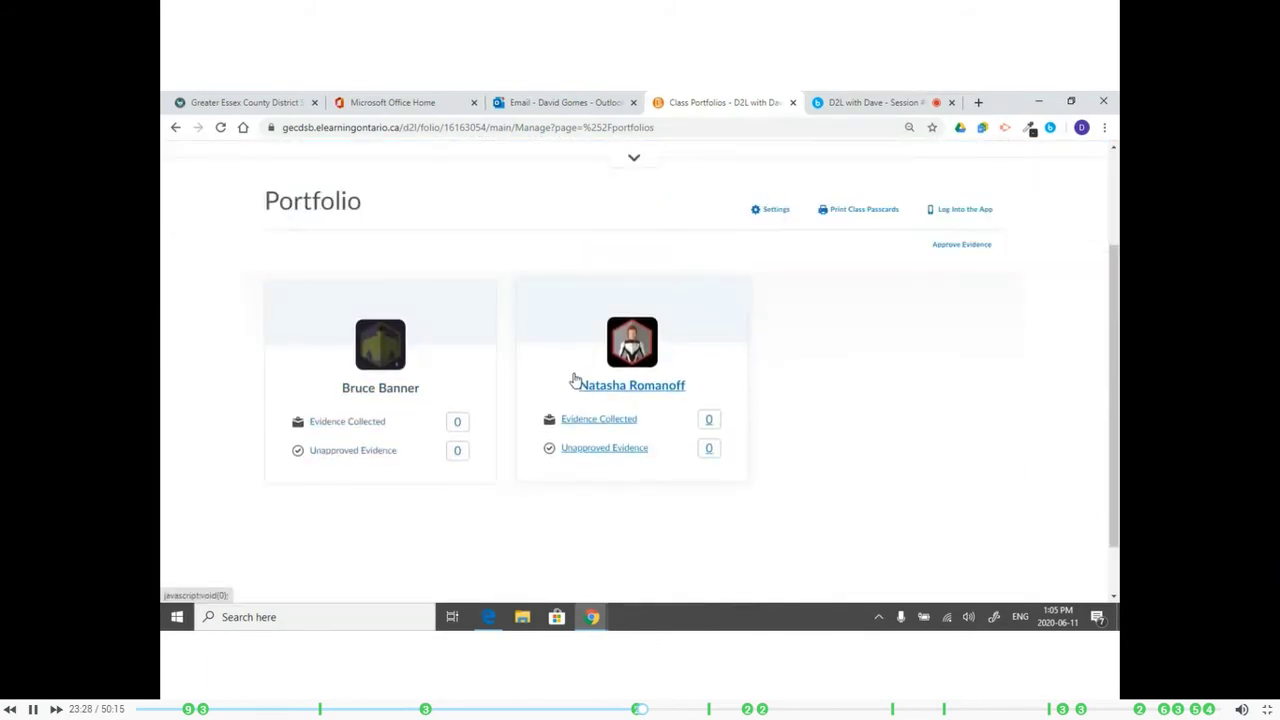
click(448, 376)
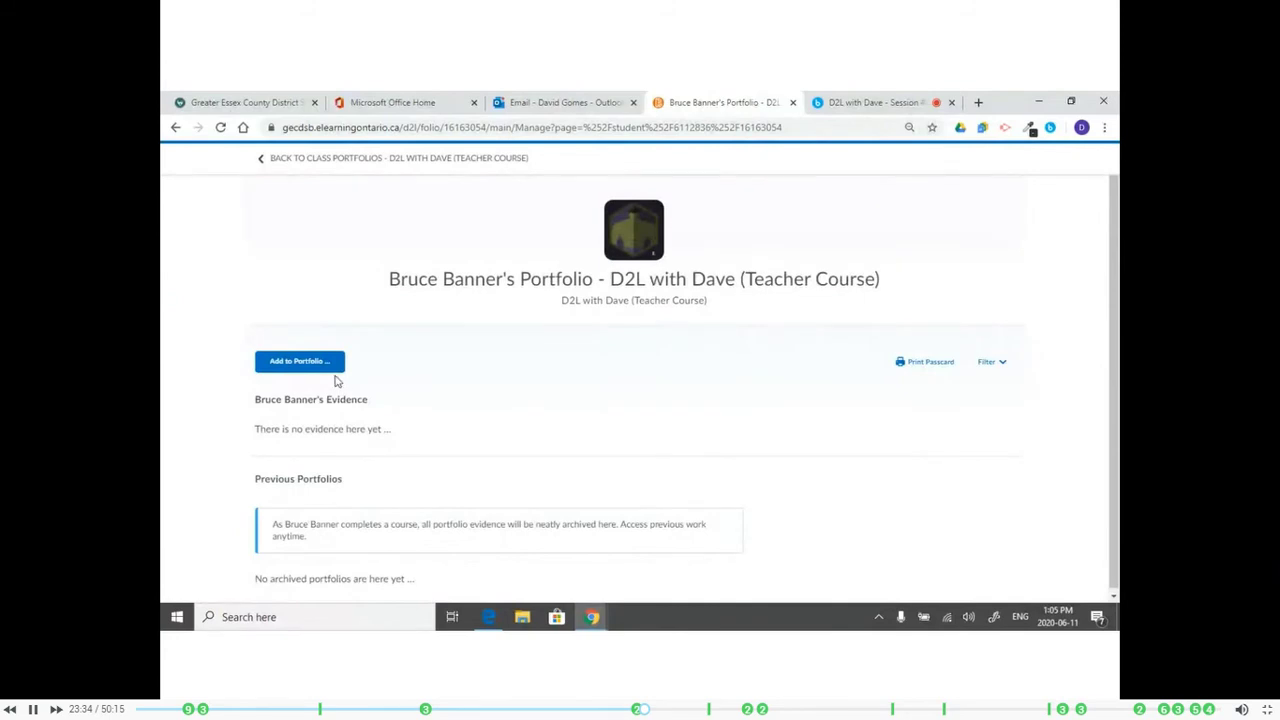
click(297, 365)
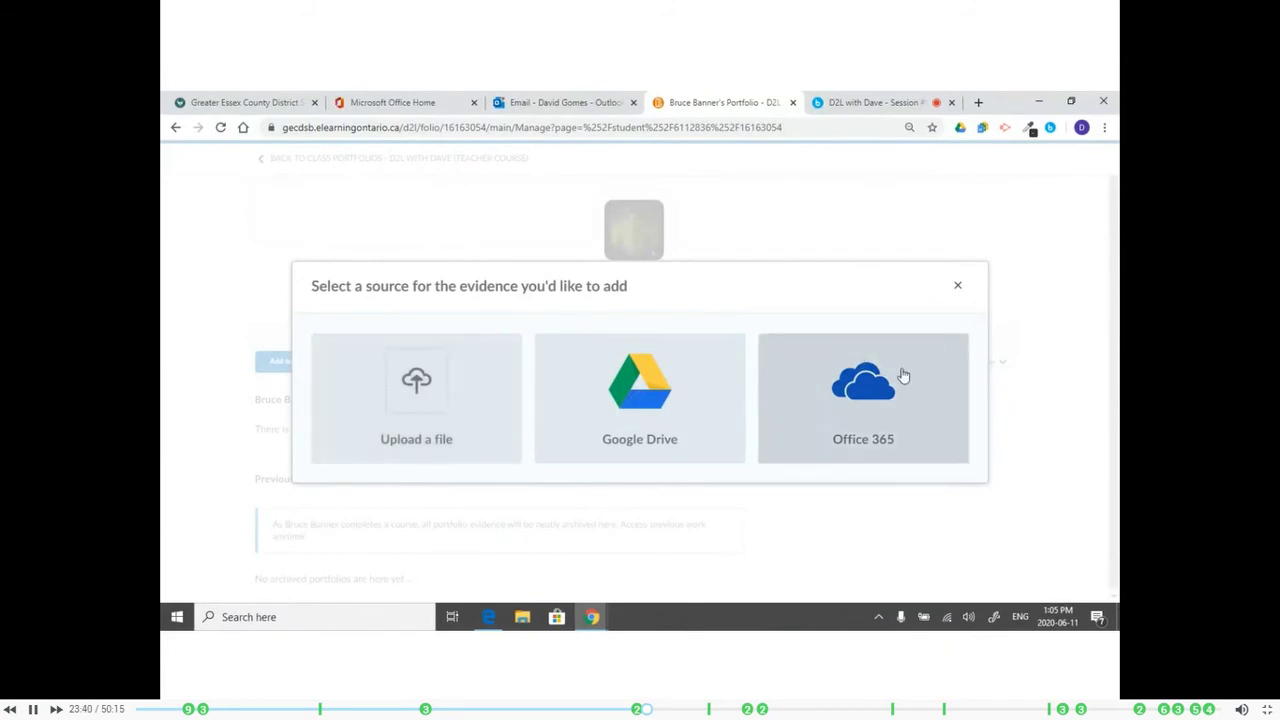
click(425, 404)
click(678, 444)
double_click(378, 213)
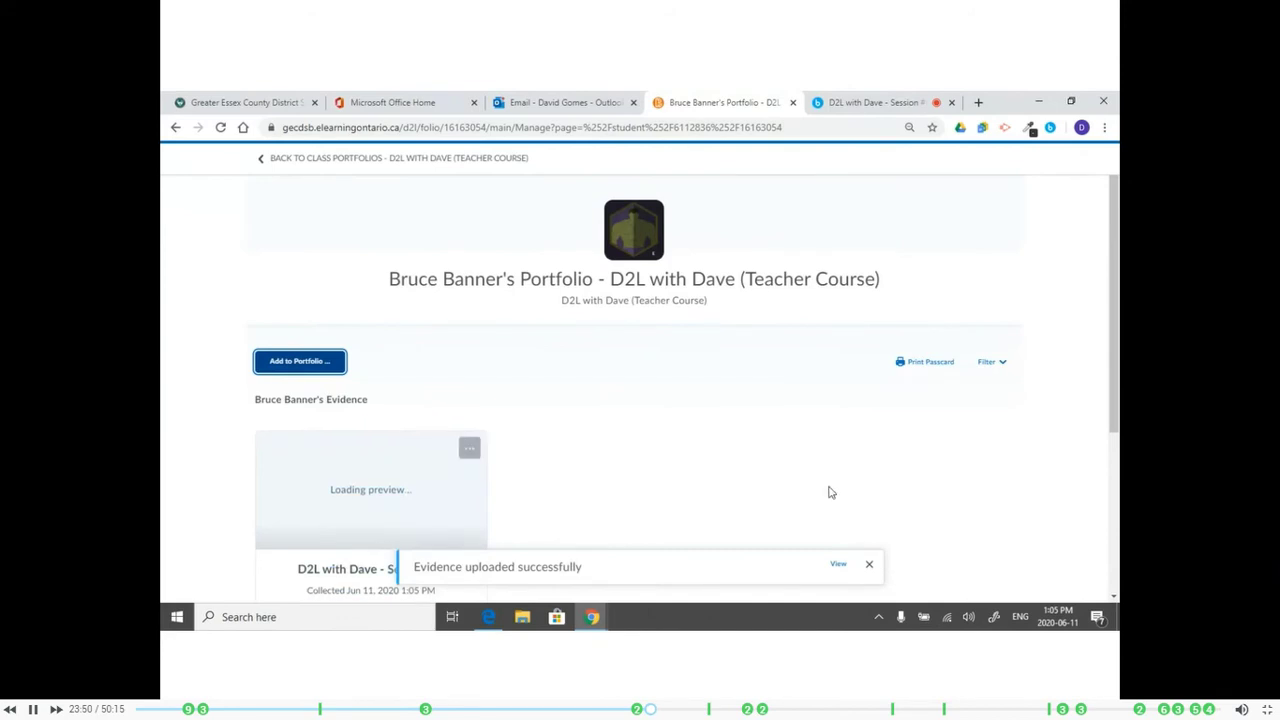
click(869, 566)
Open the "D2L with Dave - Session #6" evidence and look over its slide preview.
scroll(491, 397, down, 3)
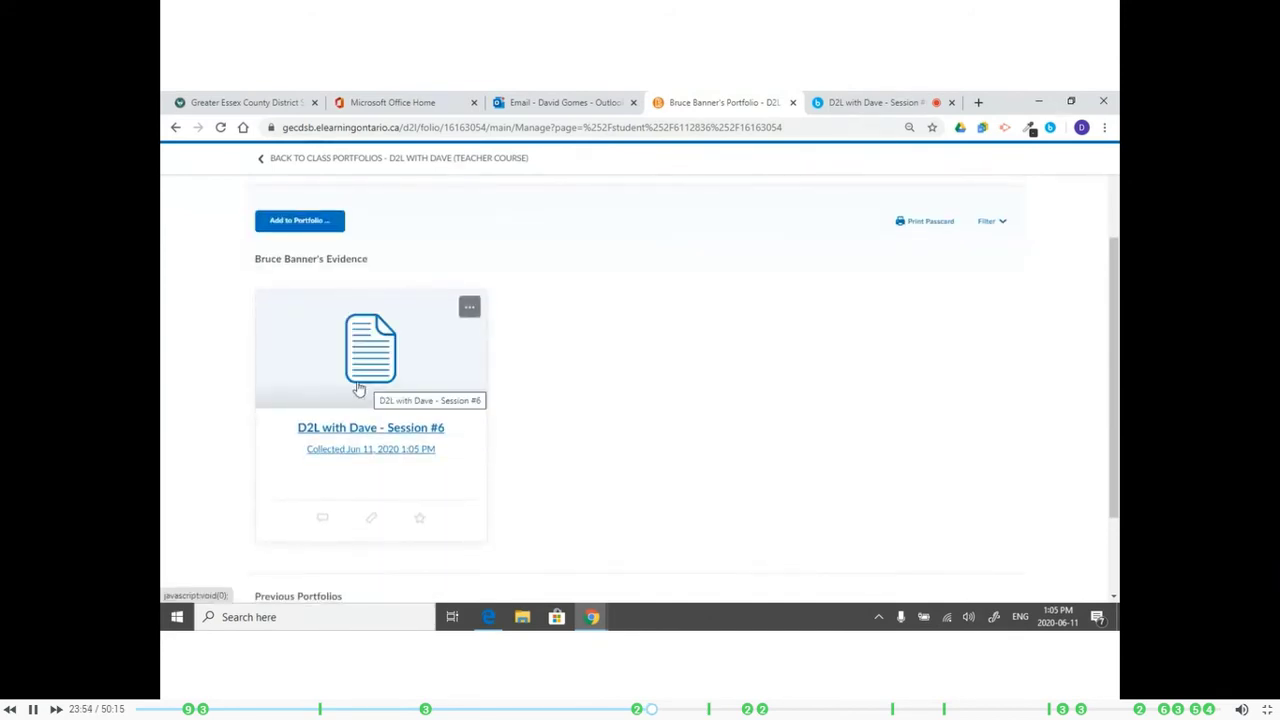
click(372, 426)
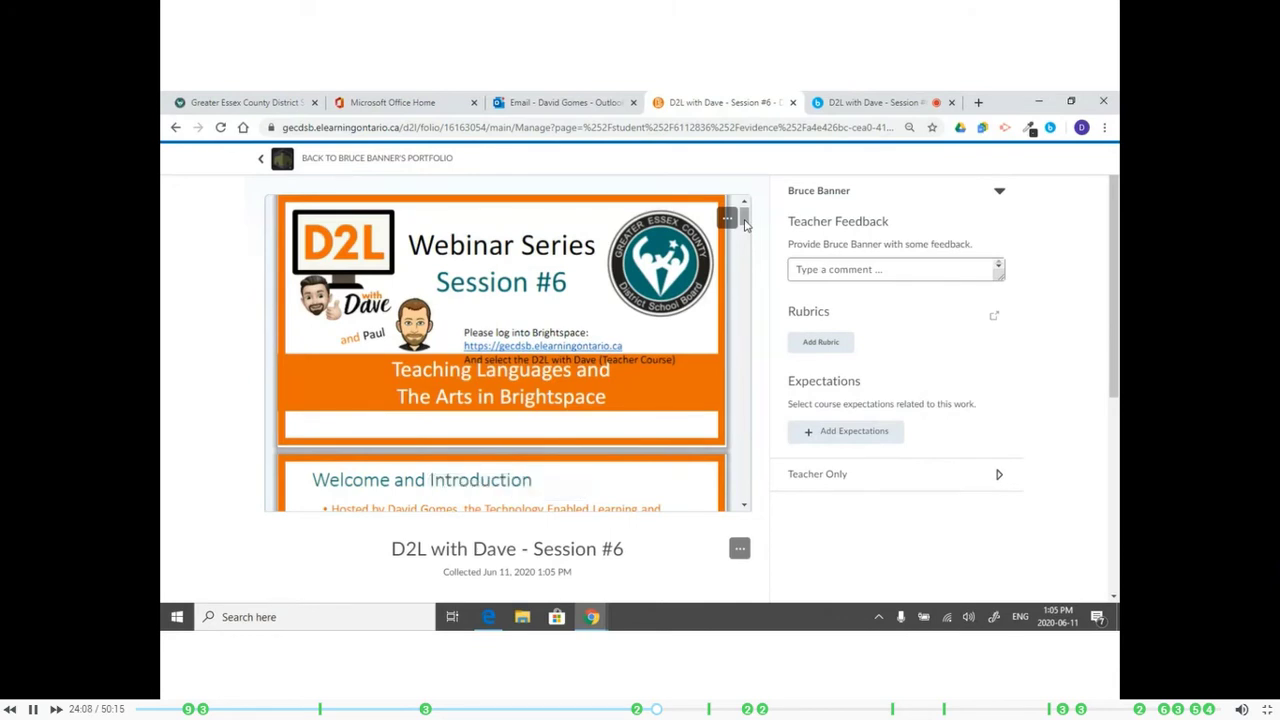
drag(744, 224, 724, 186)
scroll(543, 351, down, 3)
scroll(683, 543, down, 3)
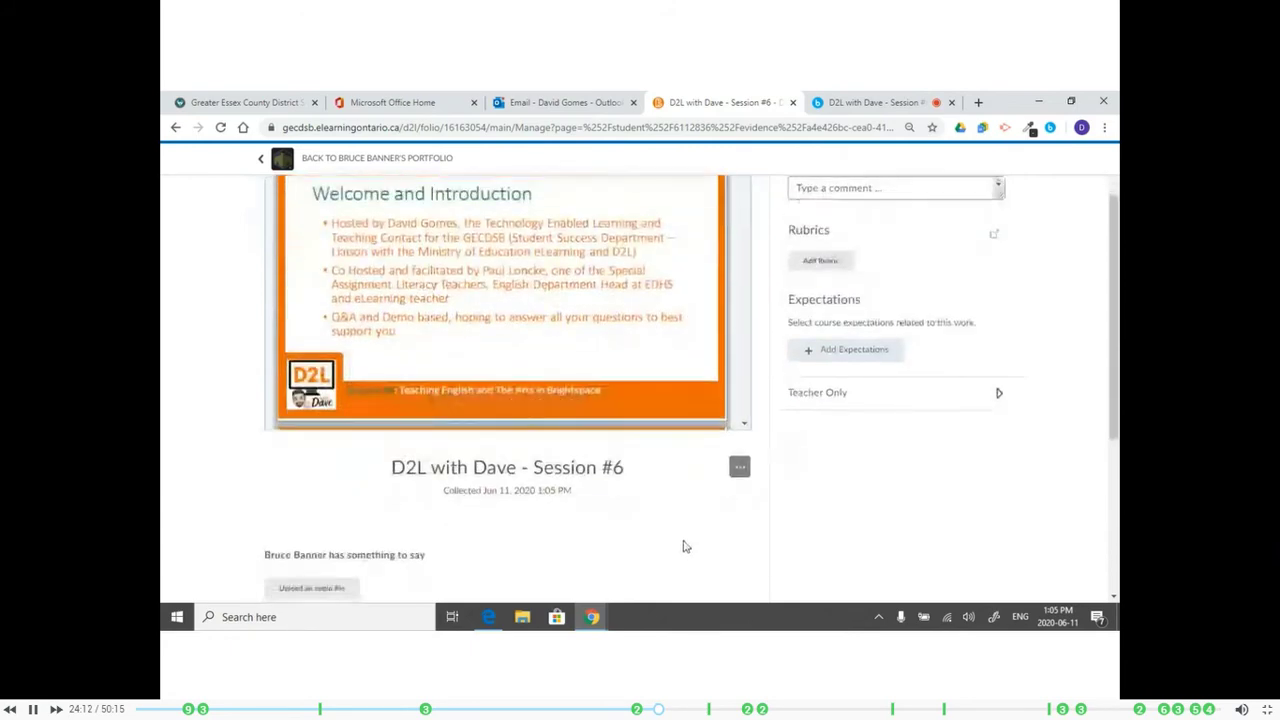
scroll(668, 535, down, 1)
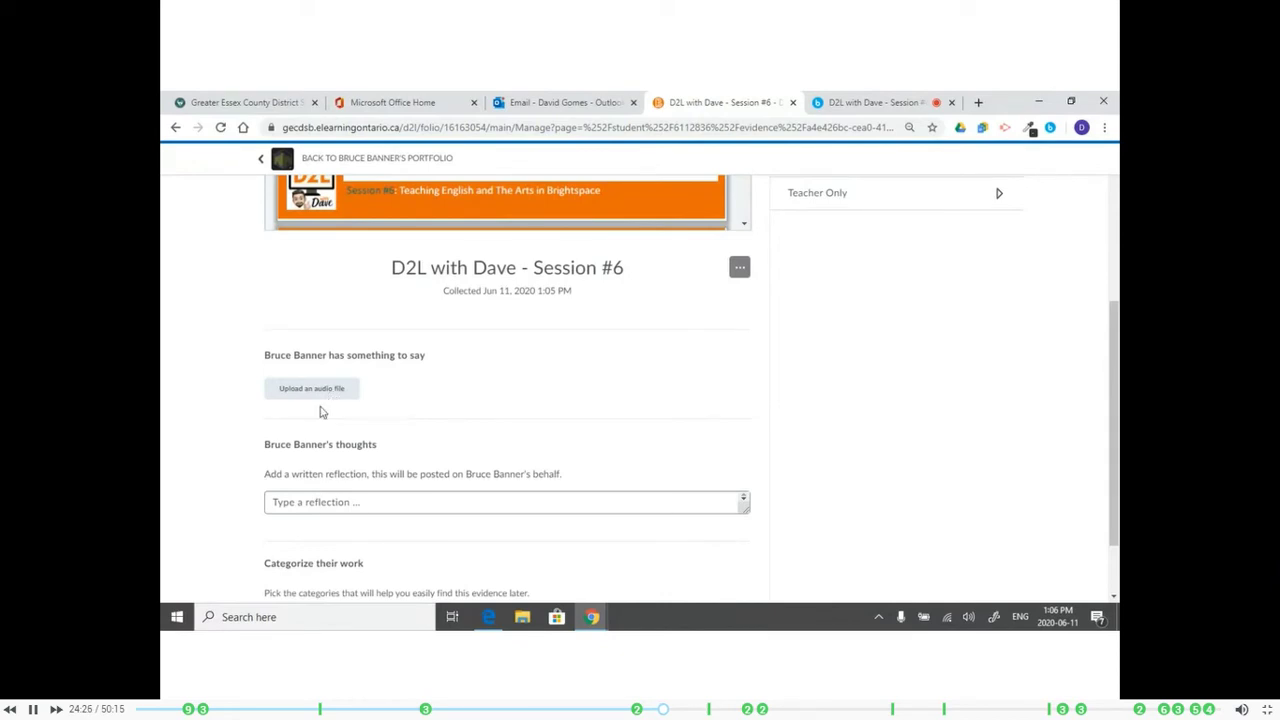
click(322, 390)
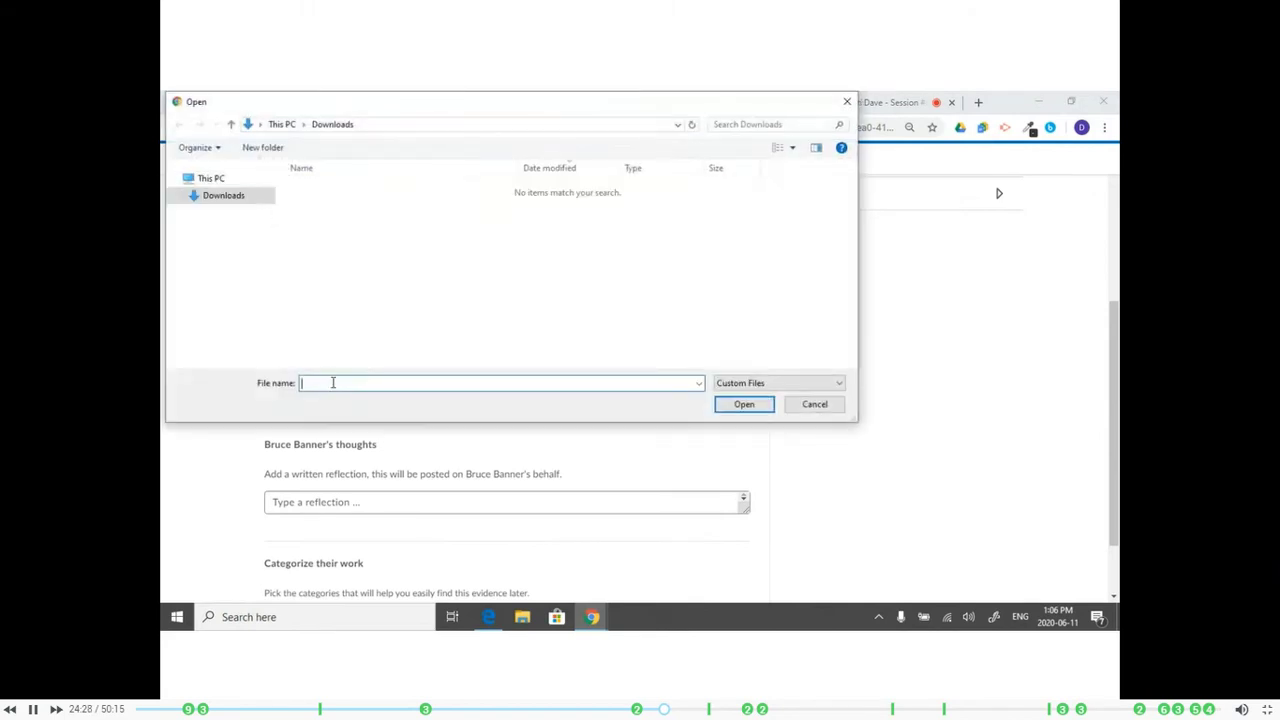
click(815, 405)
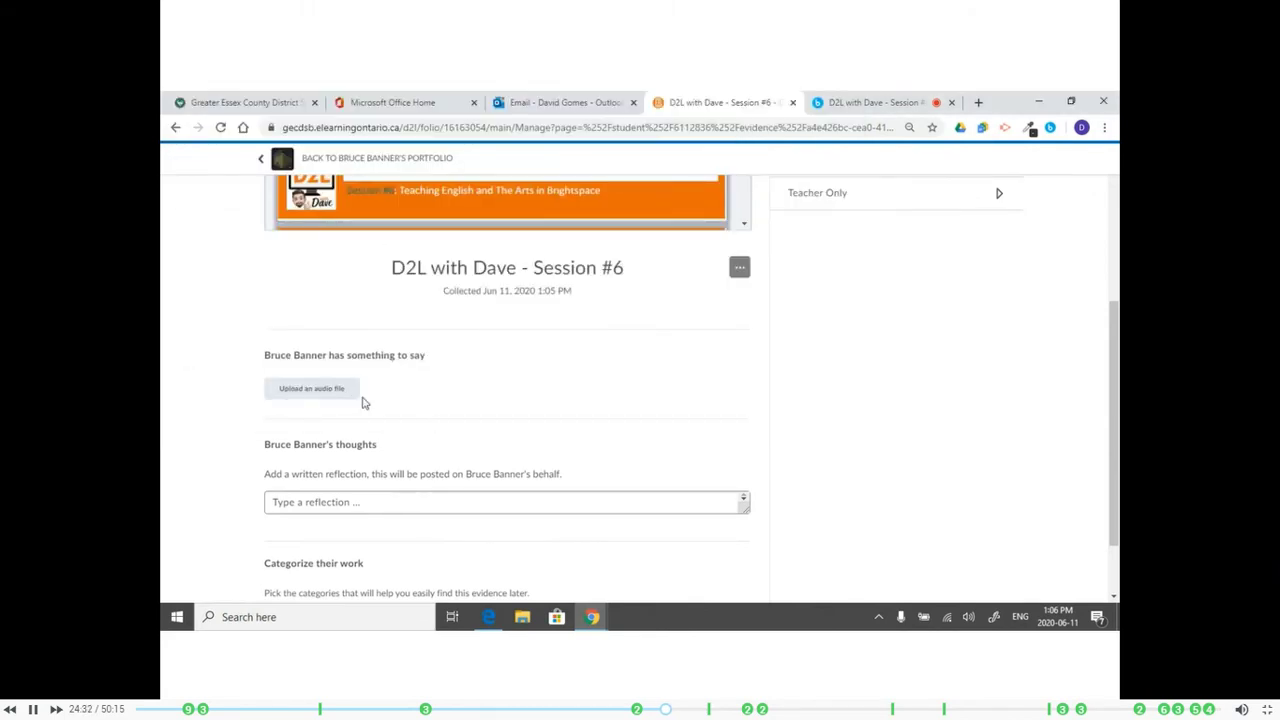
Post the written reflection "His thoughts" on the student's behalf for the evidence.
scroll(577, 449, down, 1)
click(432, 431)
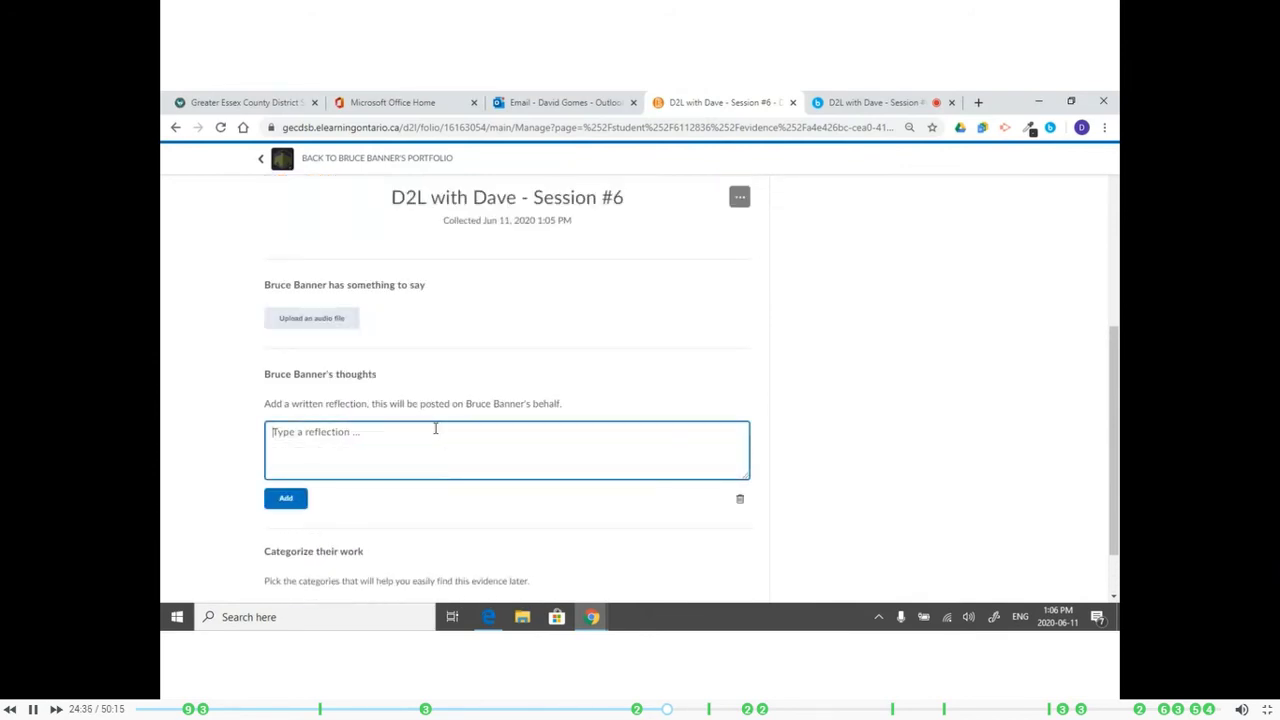
text(His thoughts)
click(290, 503)
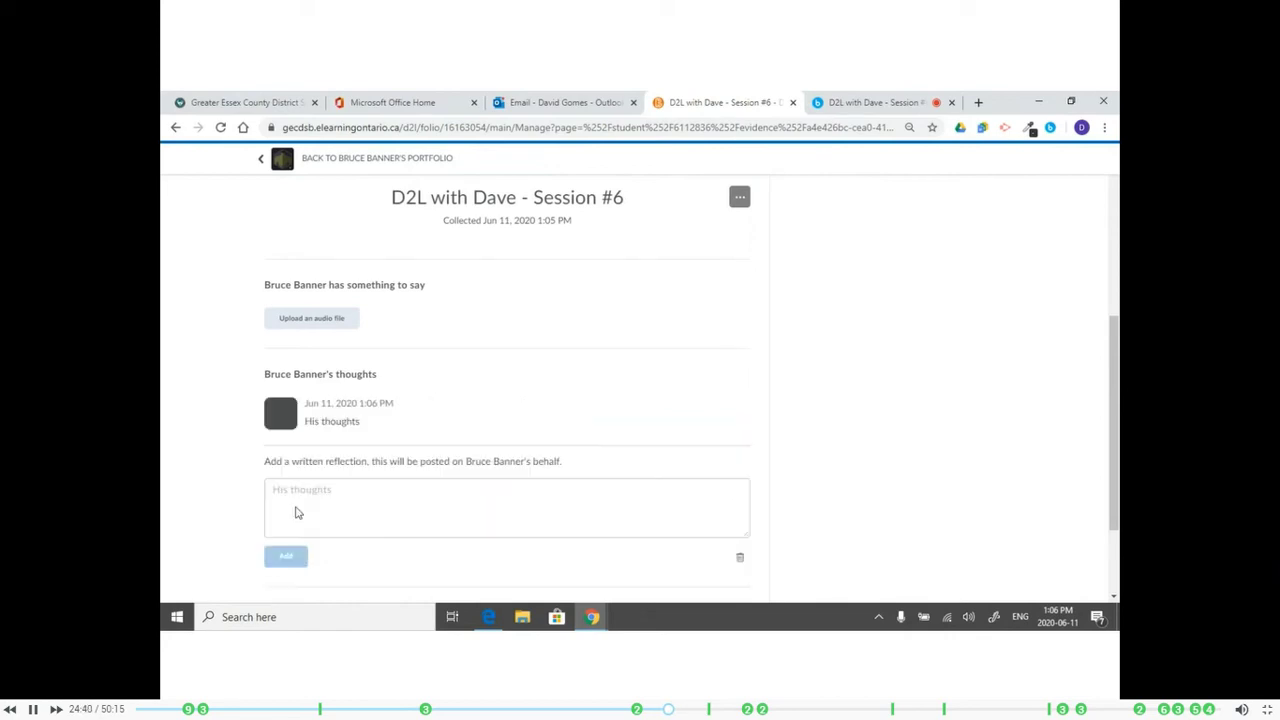
scroll(869, 412, down, 1)
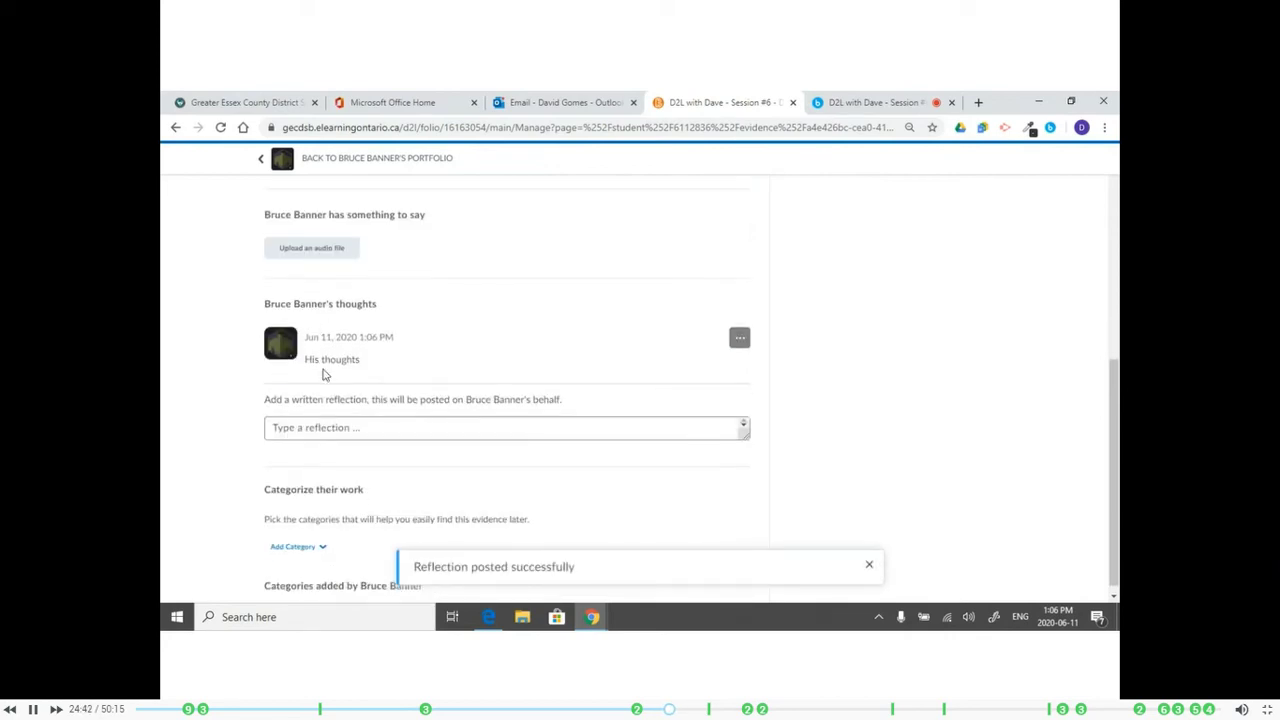
scroll(536, 326, down, 1)
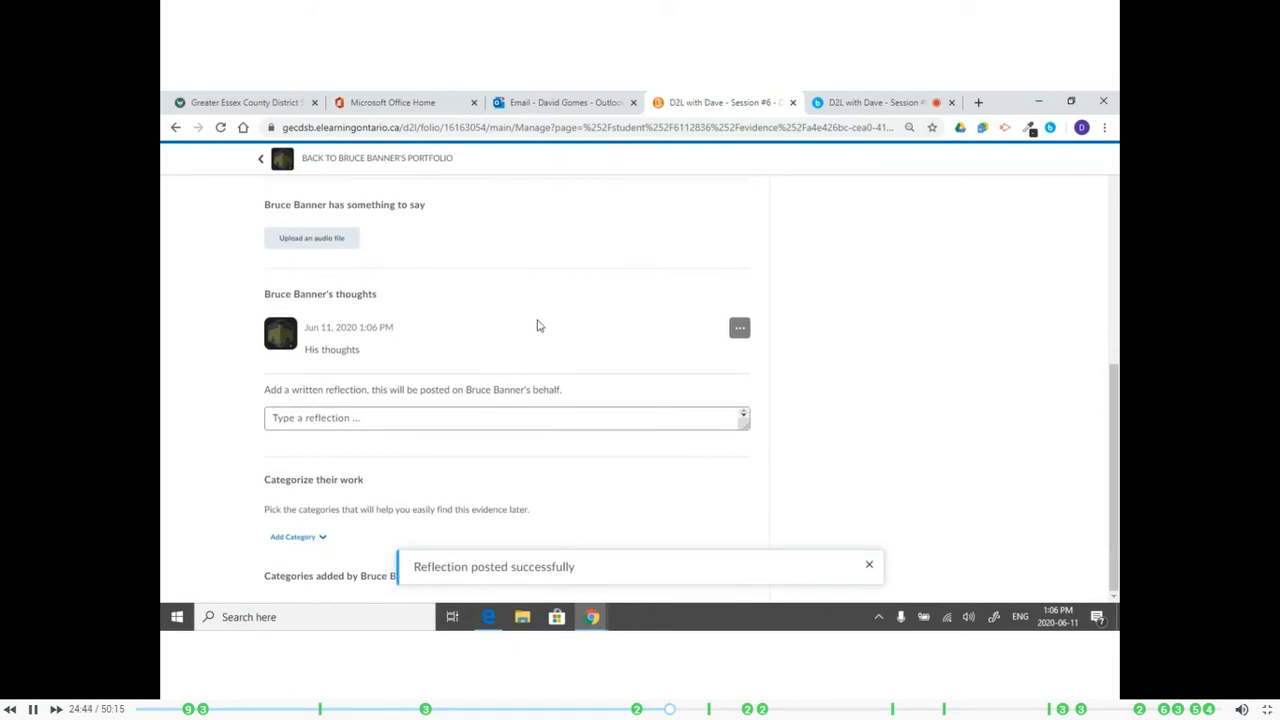
click(869, 566)
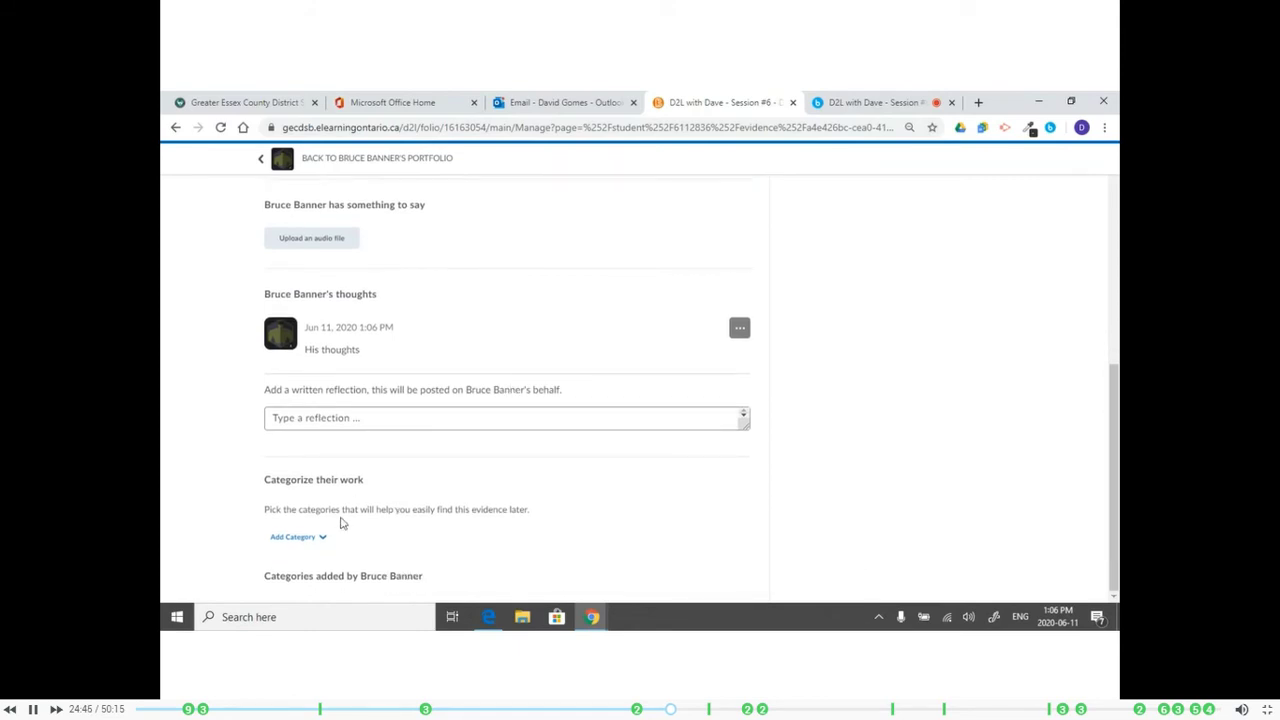
Look at the school categories available for categorizing the student's evidence.
click(322, 537)
click(267, 446)
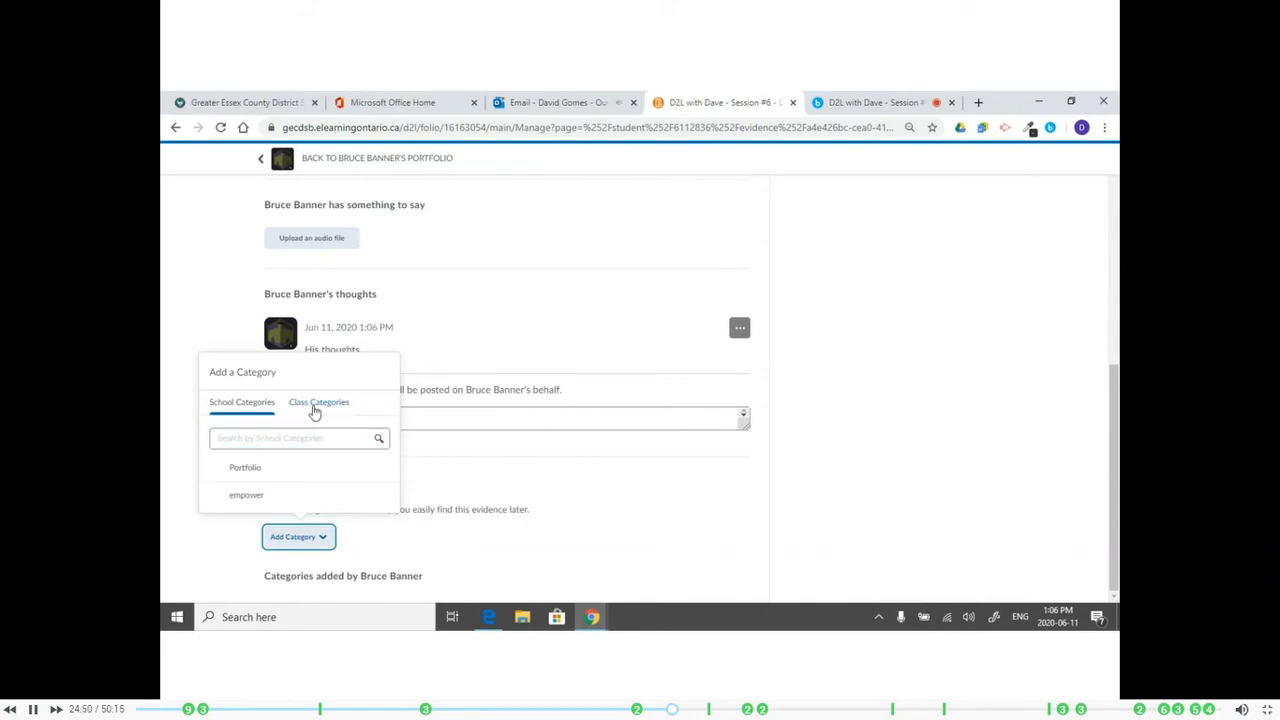
click(797, 492)
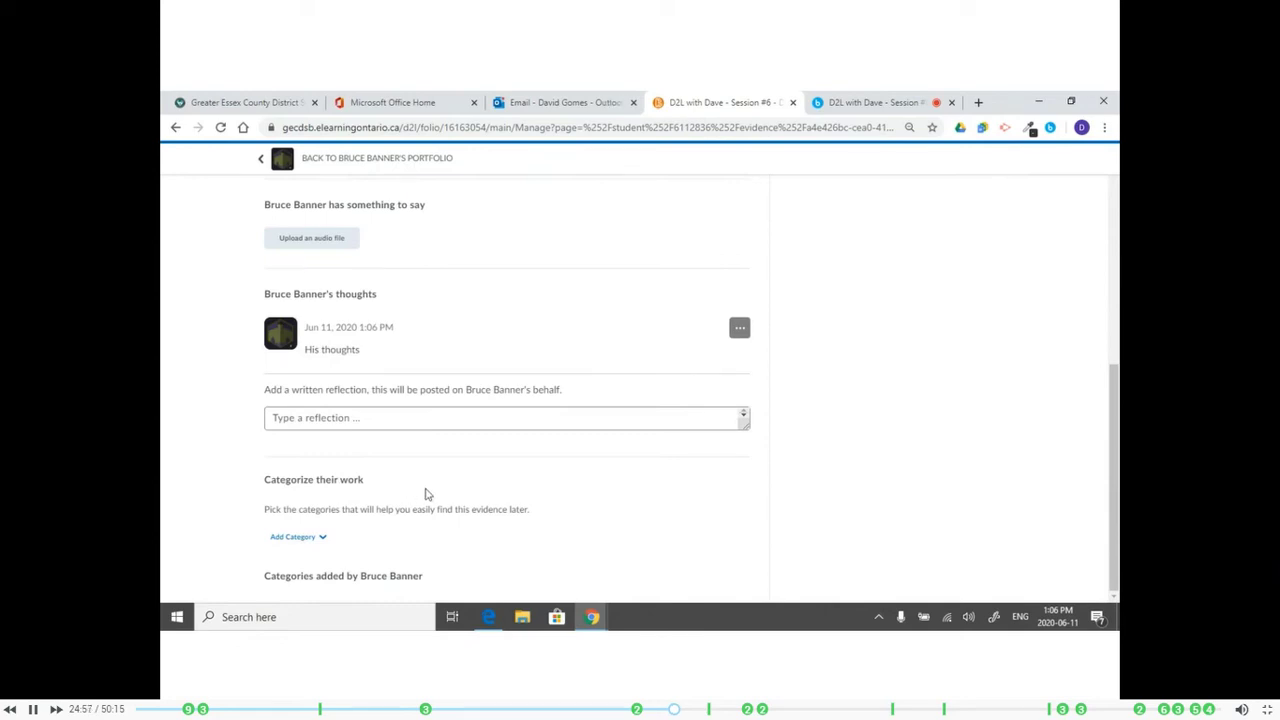
Review the Teacher Feedback section of the evidence and open its comment field.
scroll(865, 413, up, 5)
scroll(865, 413, up, 1)
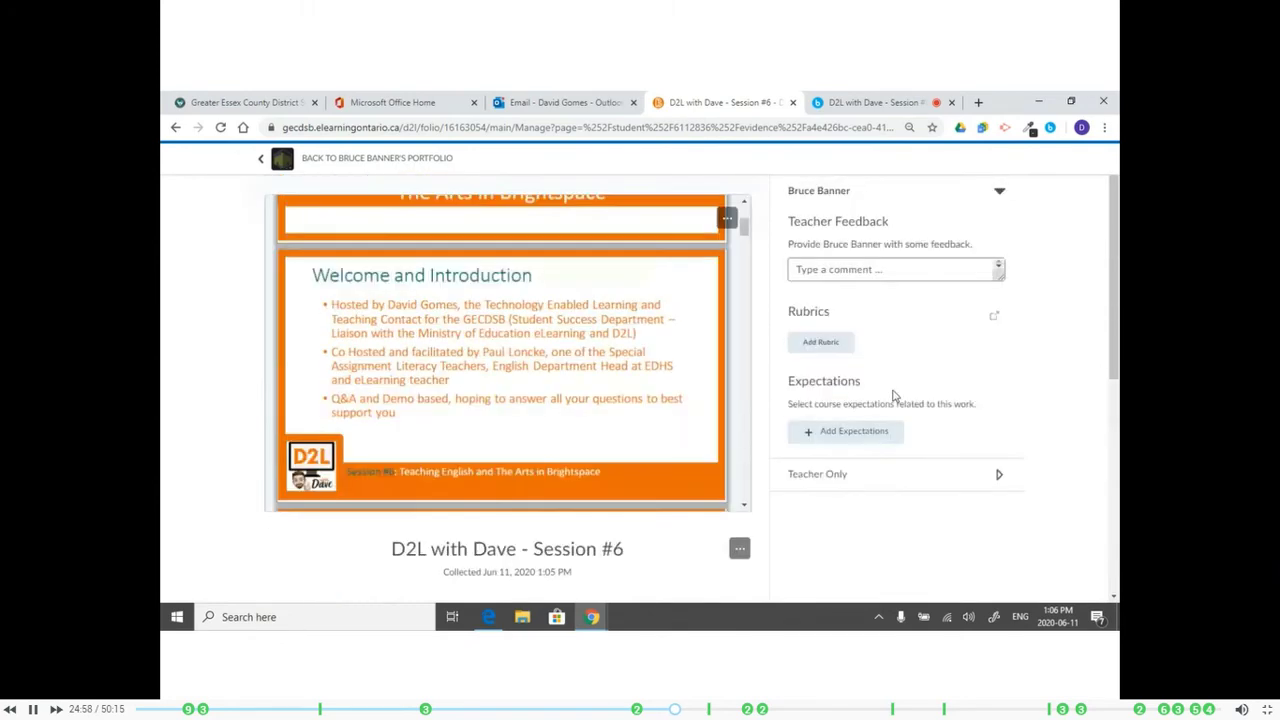
drag(788, 215, 944, 245)
click(992, 271)
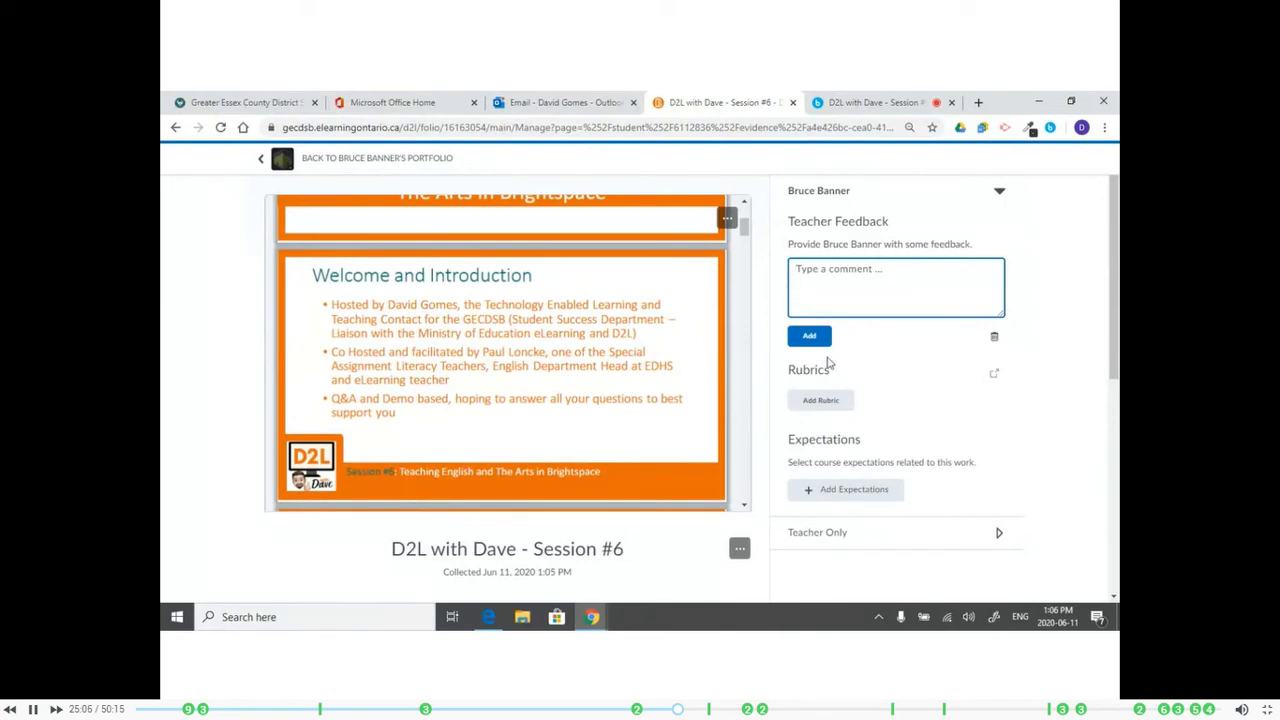
Add Mathematics Specific Expectation 1.2 to the evidence and rate it Level 3.
click(850, 499)
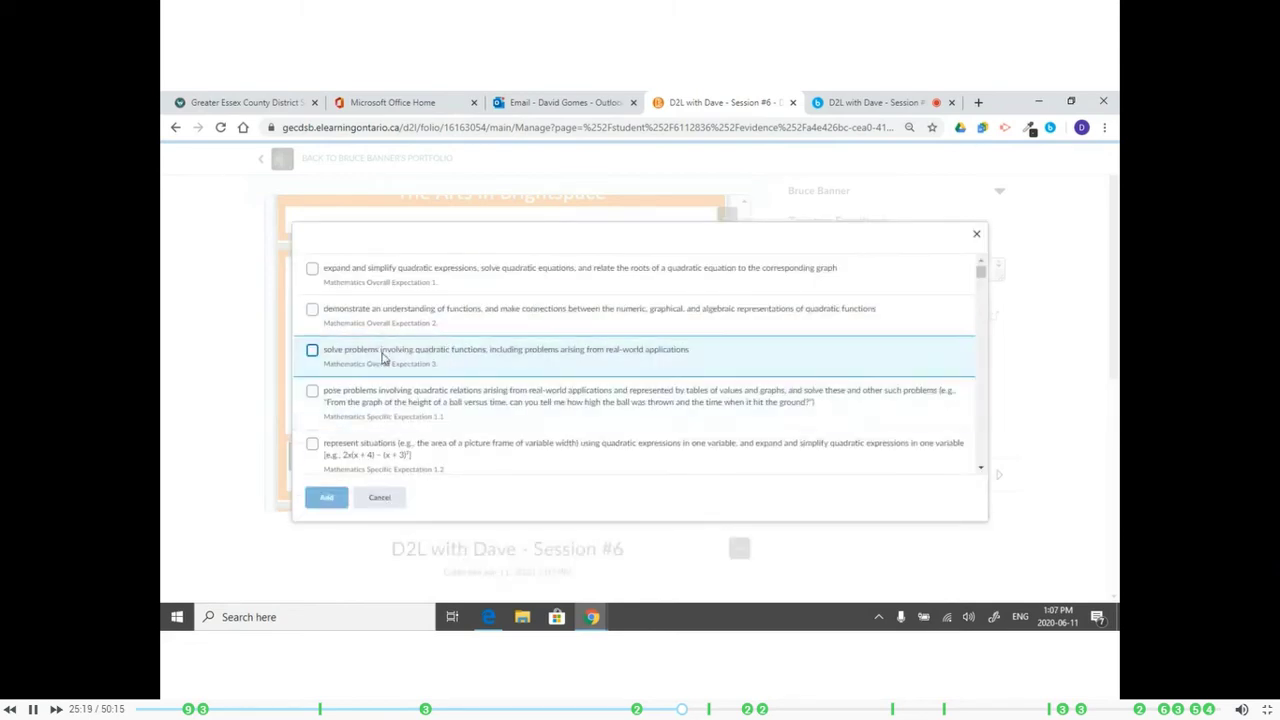
scroll(386, 355, down, 3)
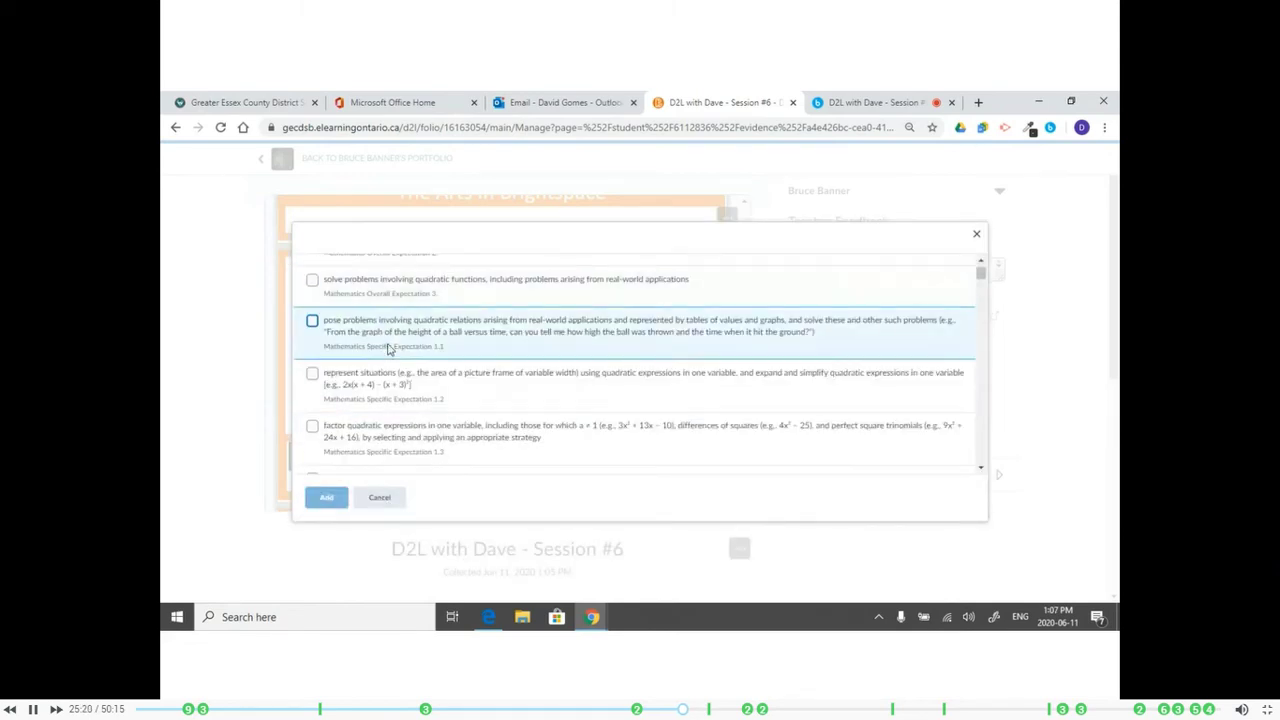
click(312, 302)
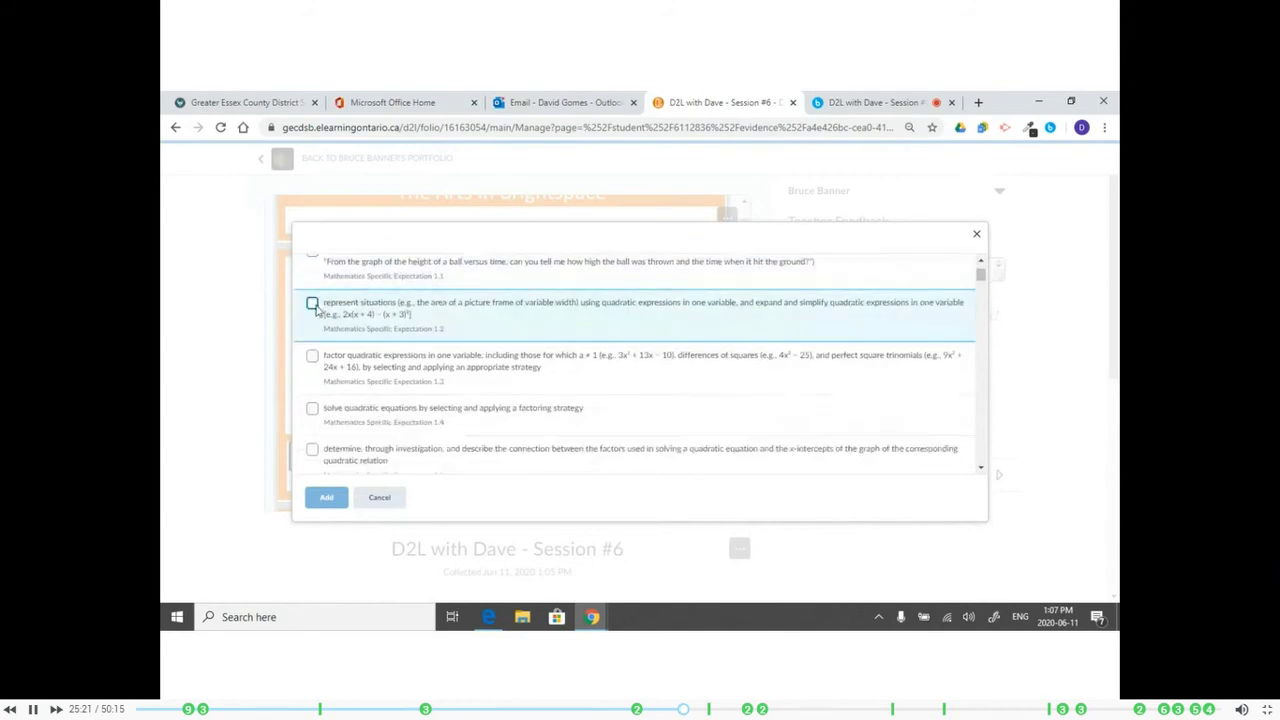
click(324, 492)
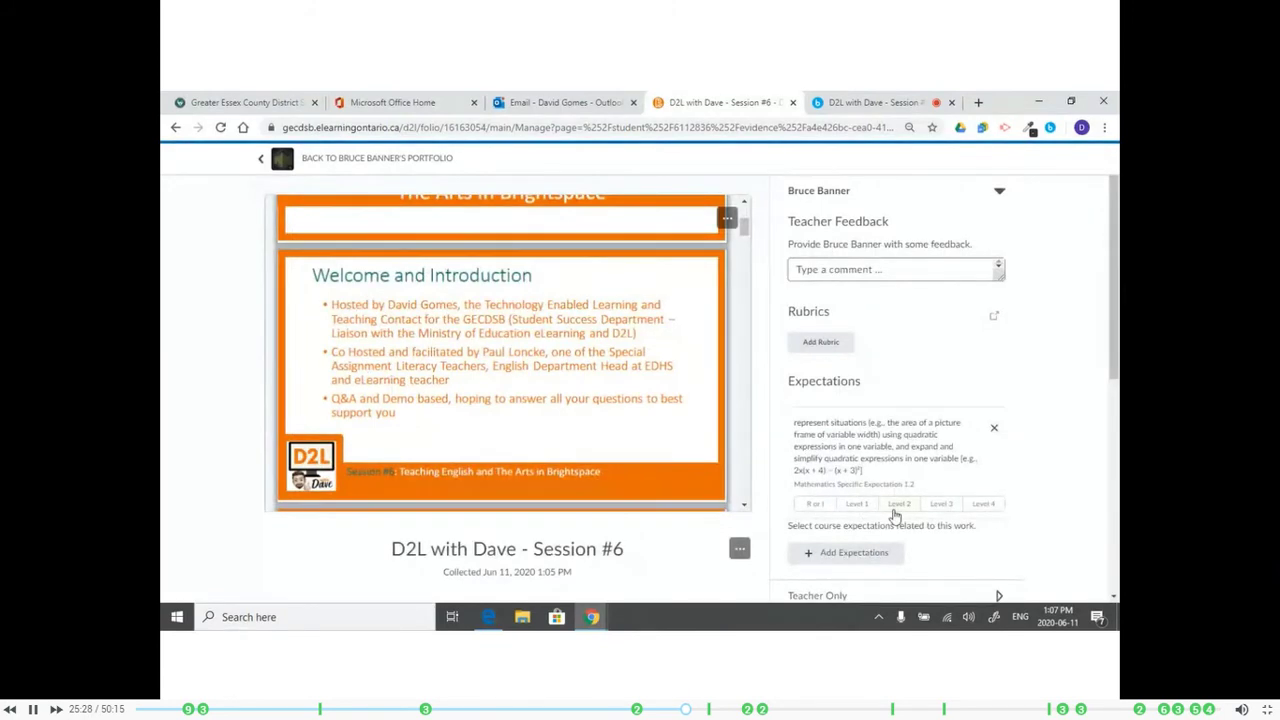
click(942, 506)
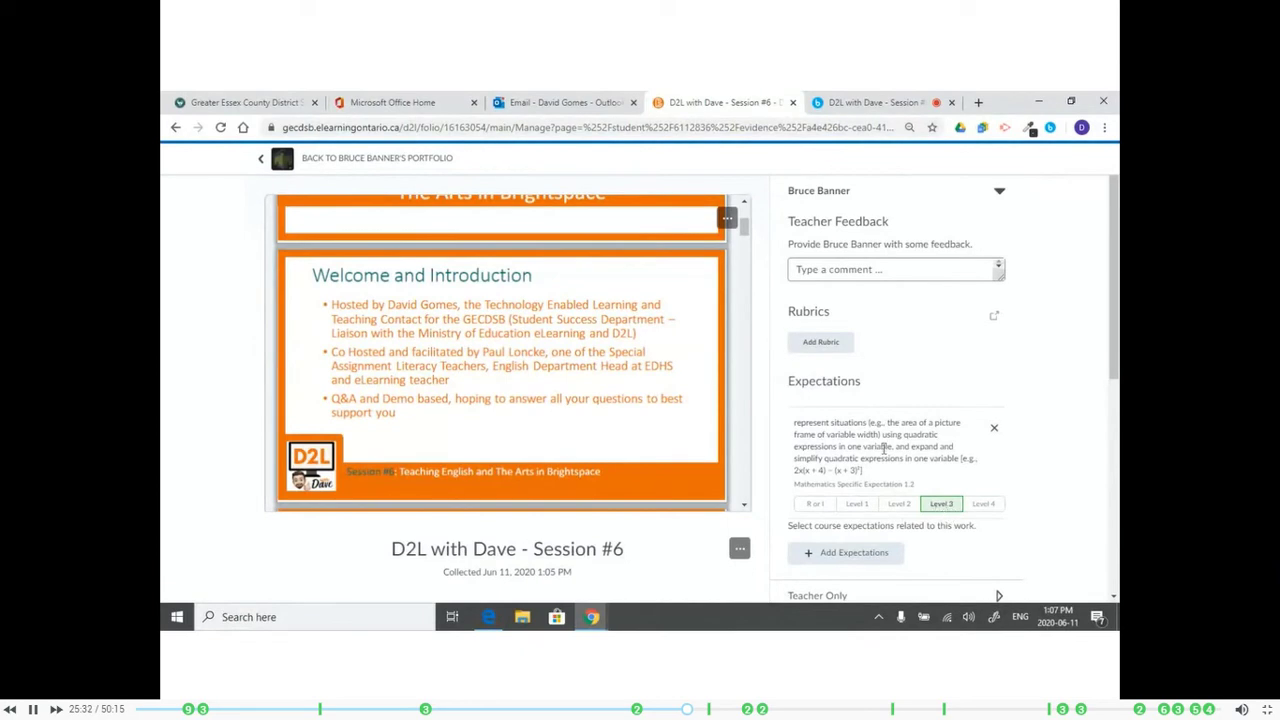
Write the private teacher's note "Note to myself" in the Teacher Only section and set it to Hidden.
scroll(886, 480, down, 1)
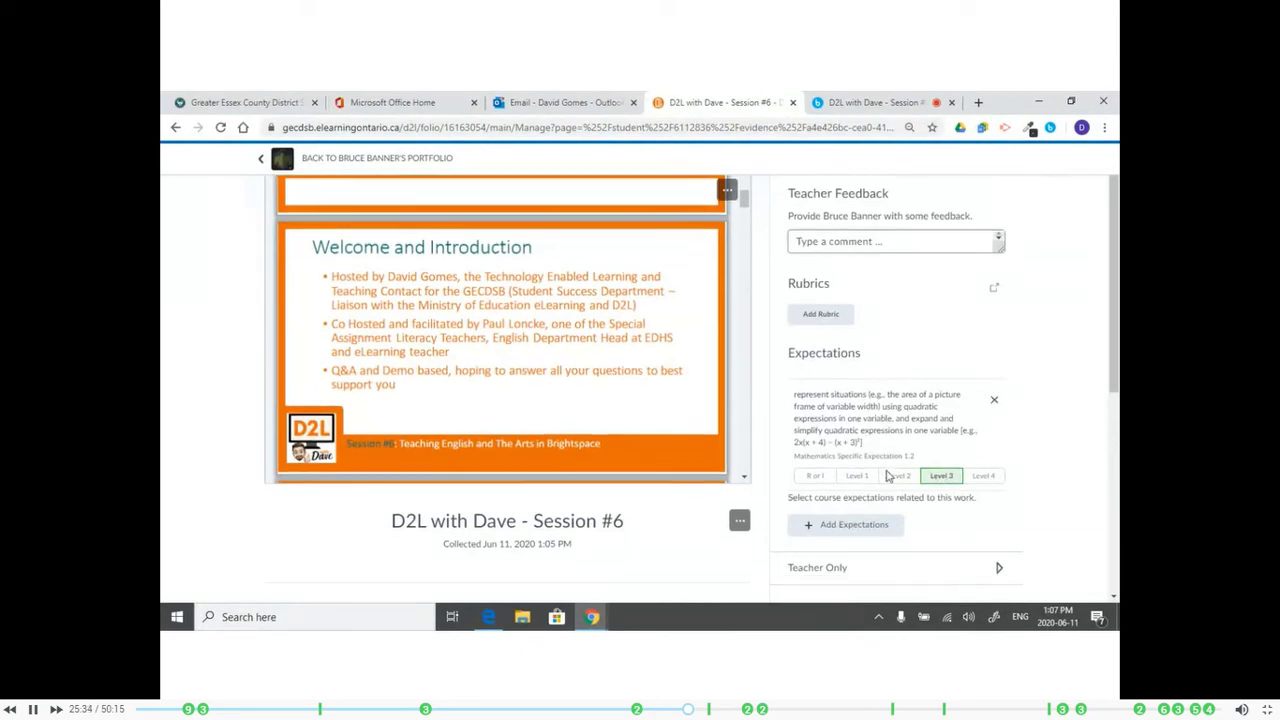
scroll(886, 480, down, 3)
click(903, 330)
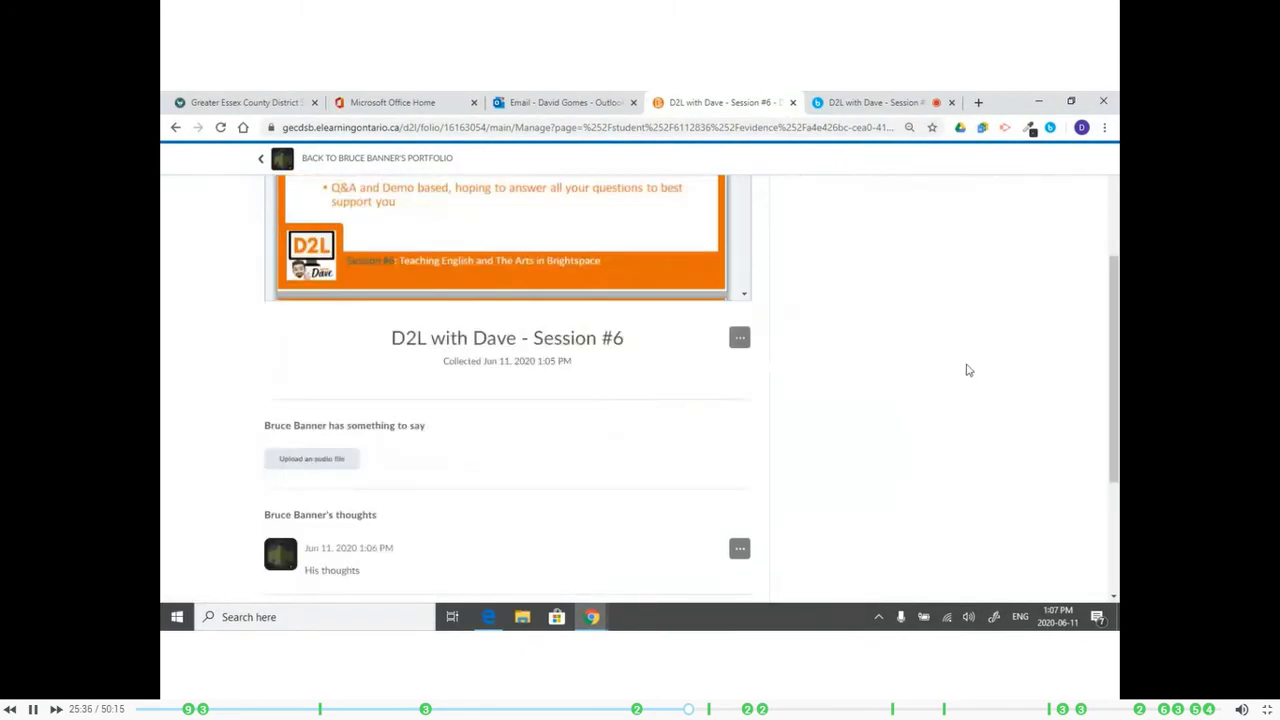
click(945, 321)
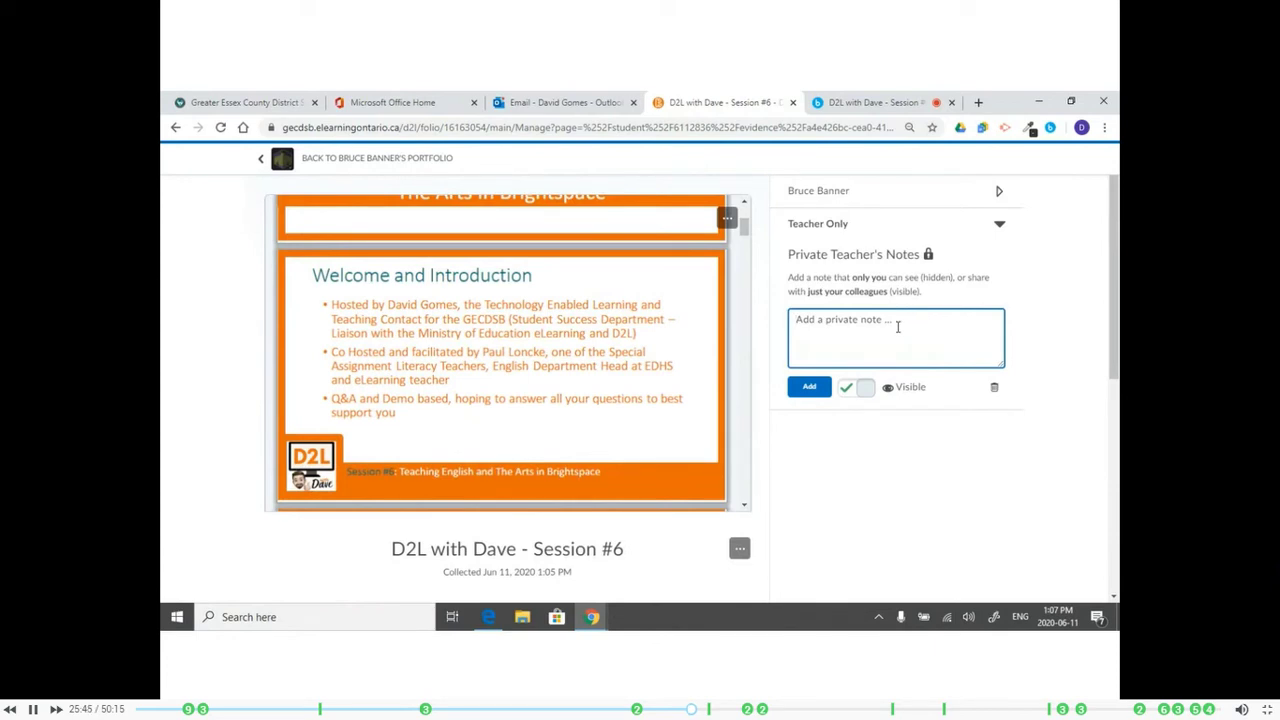
text(This was)
key(ctrl+a)
text(Note to myse)
drag(939, 300, 810, 307)
click(883, 322)
click(855, 387)
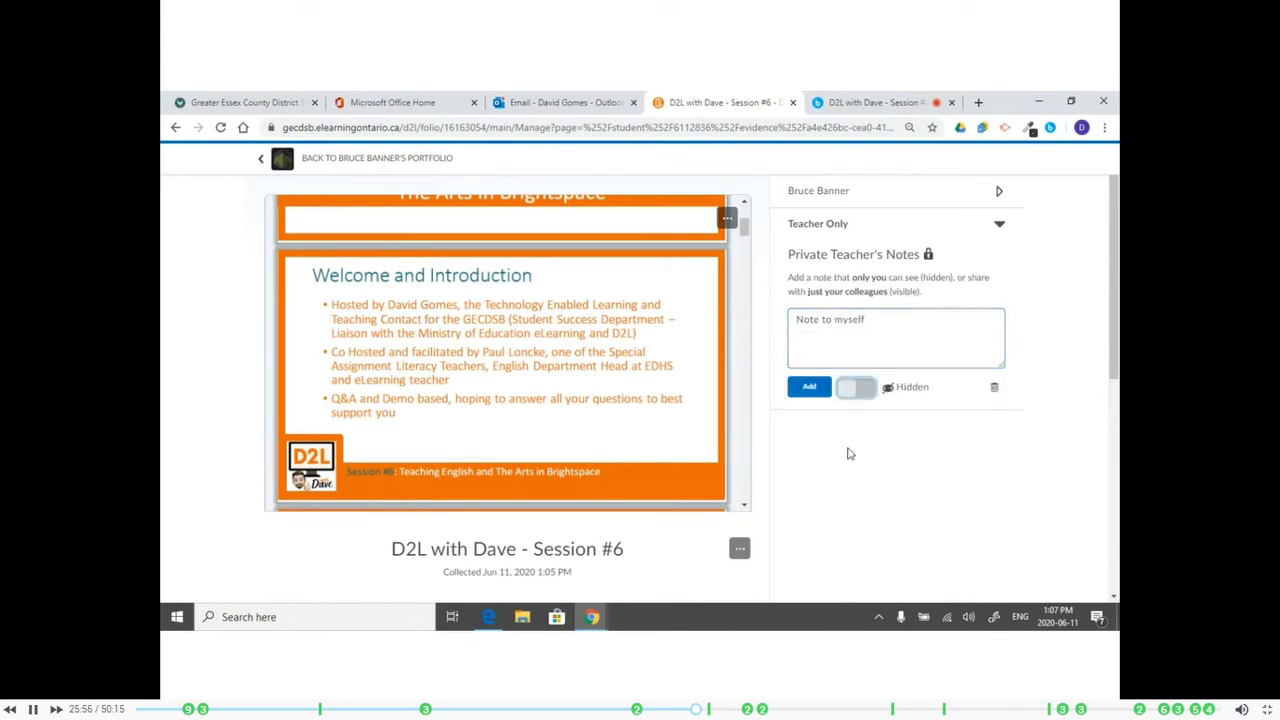
Post the private note, check its edit and delete options, and collapse the Teacher Only section.
click(809, 387)
click(993, 289)
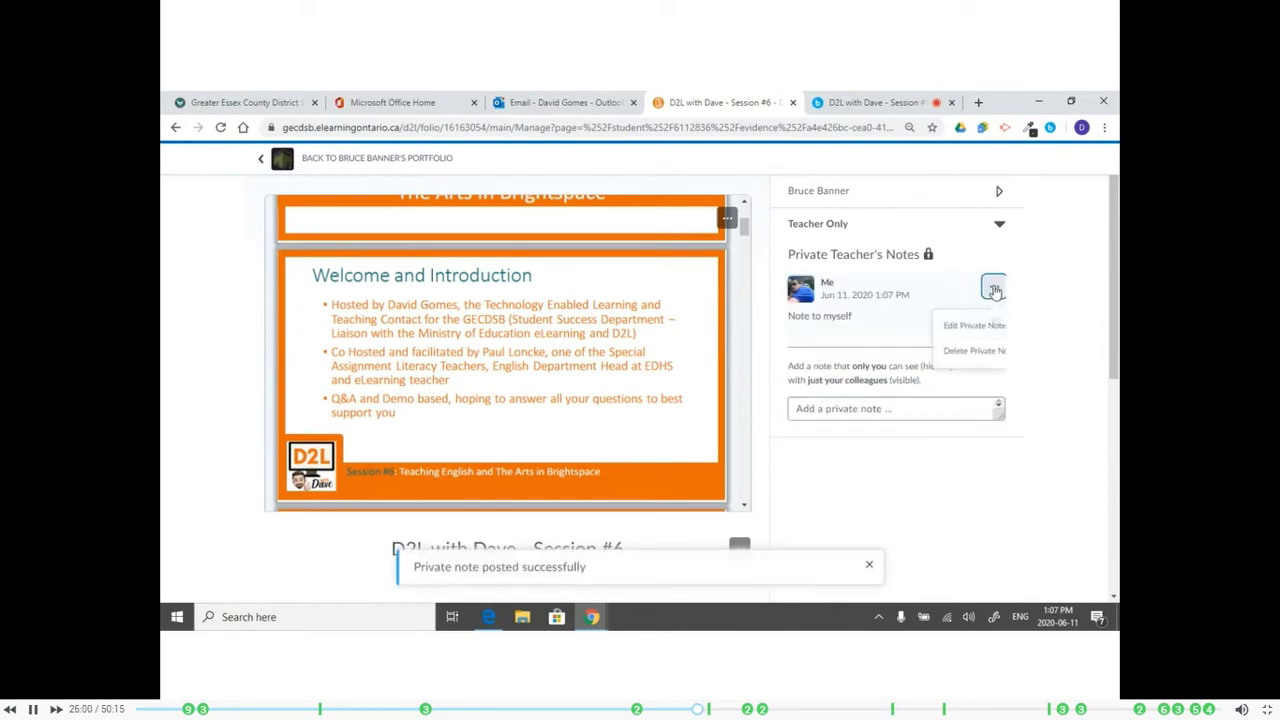
click(895, 382)
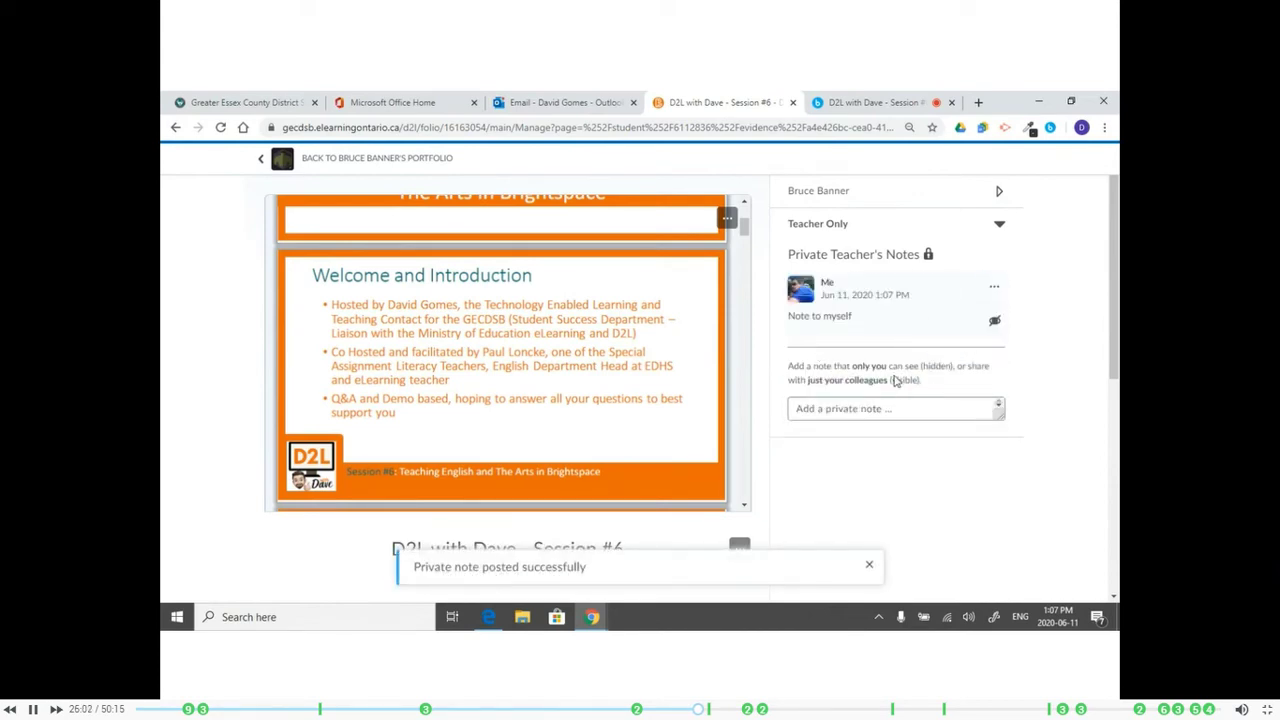
click(998, 191)
click(997, 194)
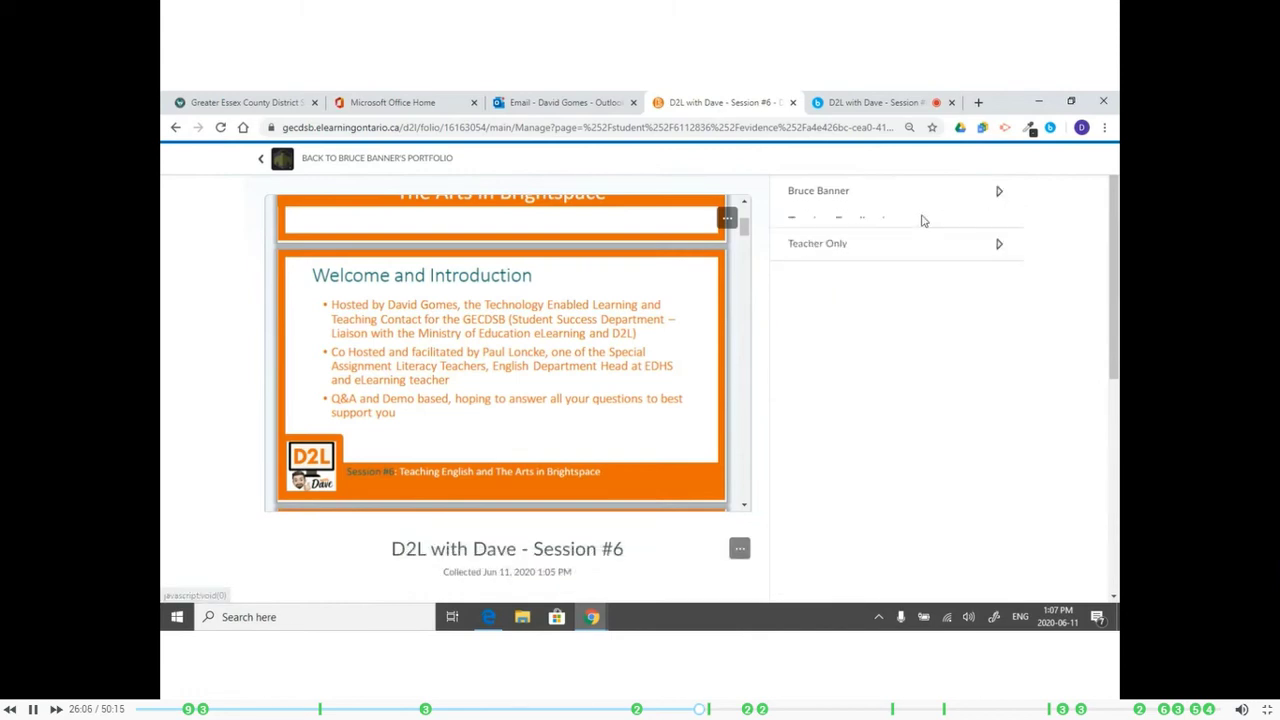
Go back from the evidence through the student's portfolio to the class Portfolio overview.
click(271, 158)
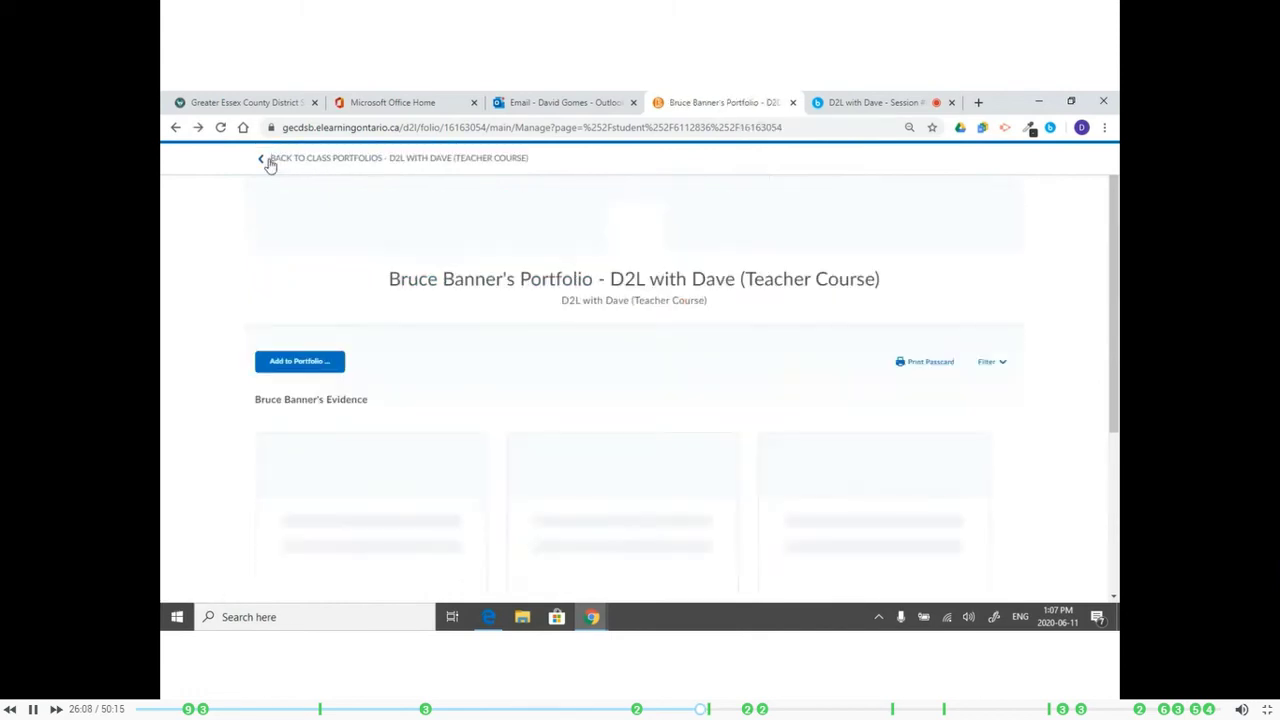
scroll(520, 344, down, 2)
scroll(409, 280, up, 2)
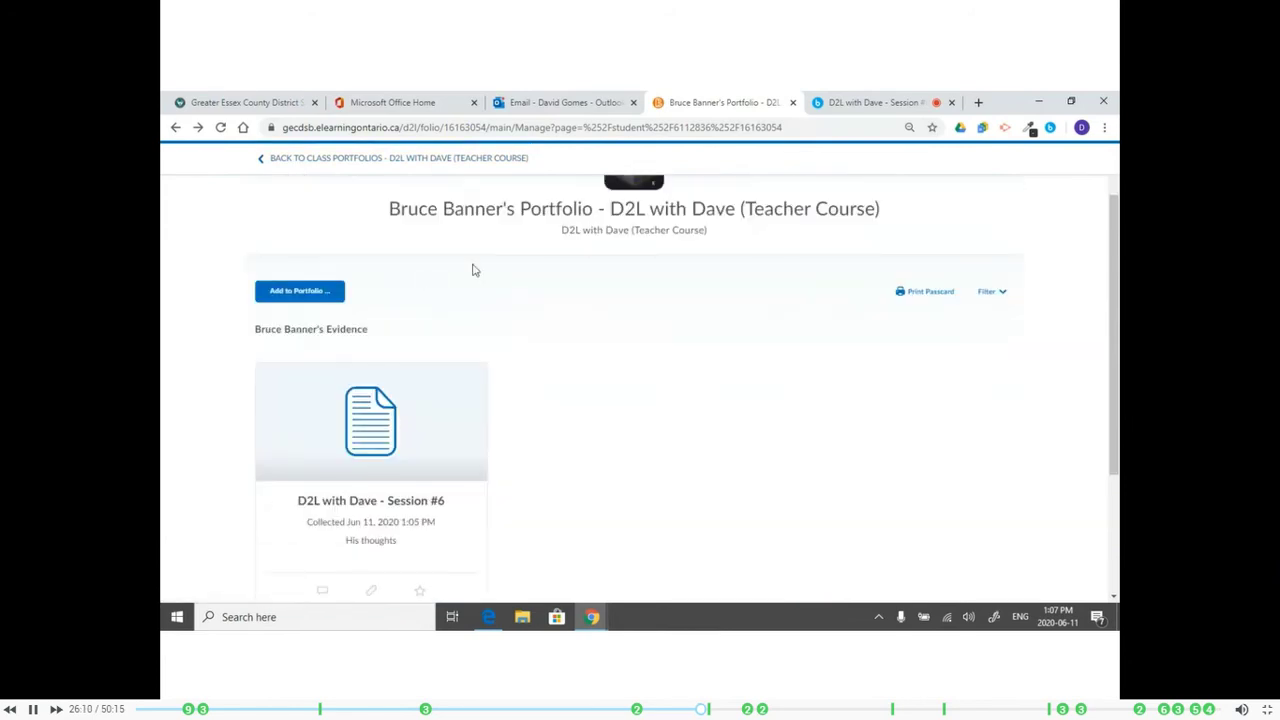
click(318, 160)
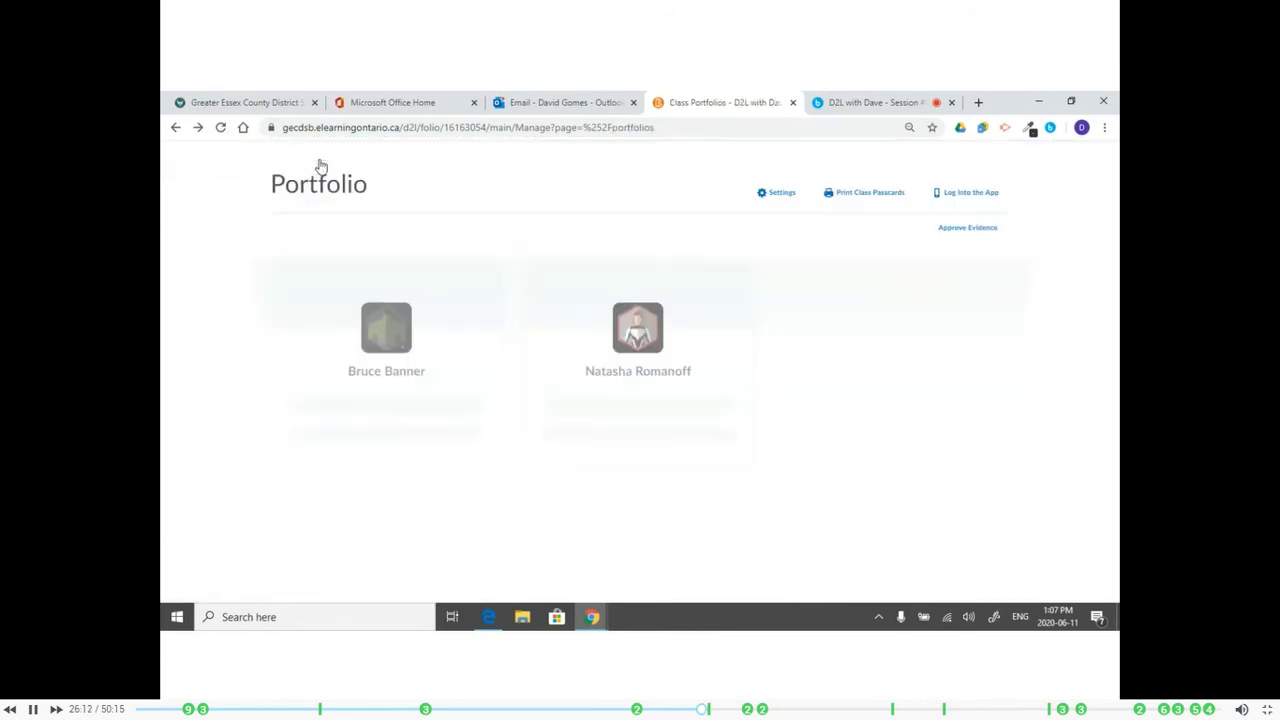
Look over the class Portfolio overview with its Approve Evidence option and switch to the live session's presentation.
scroll(759, 390, down, 1)
scroll(759, 390, down, 1)
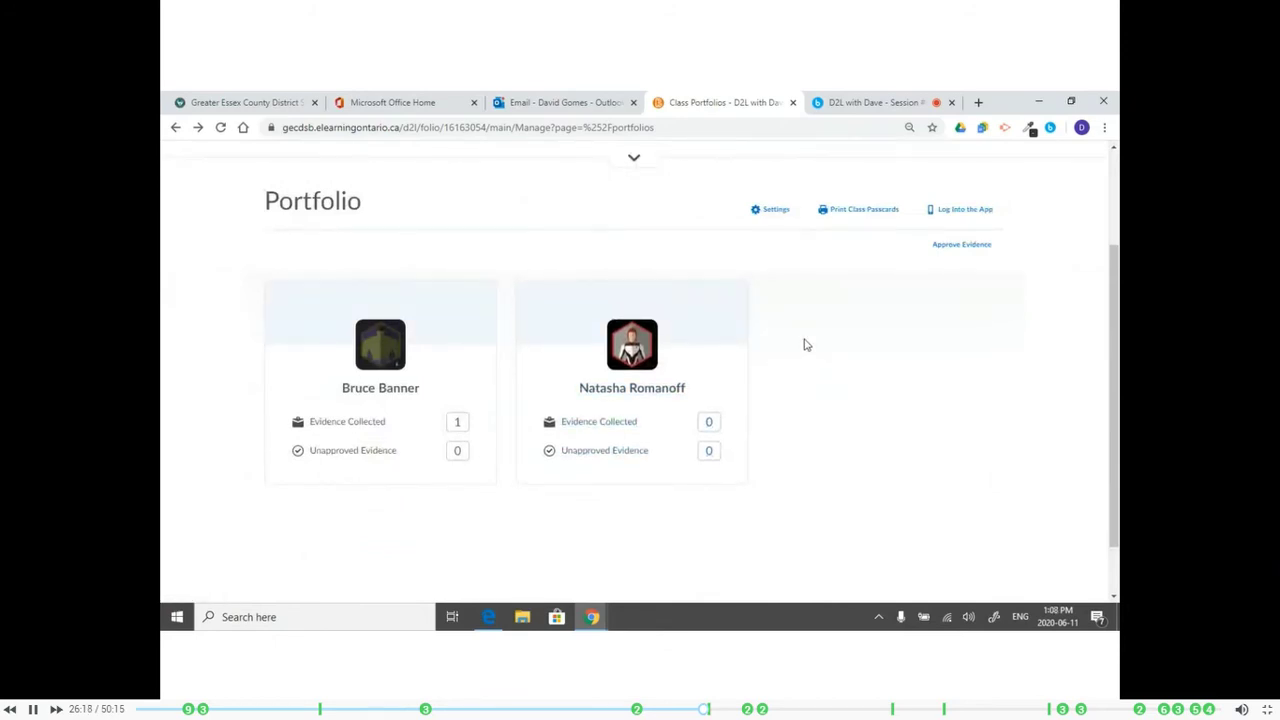
scroll(806, 345, up, 1)
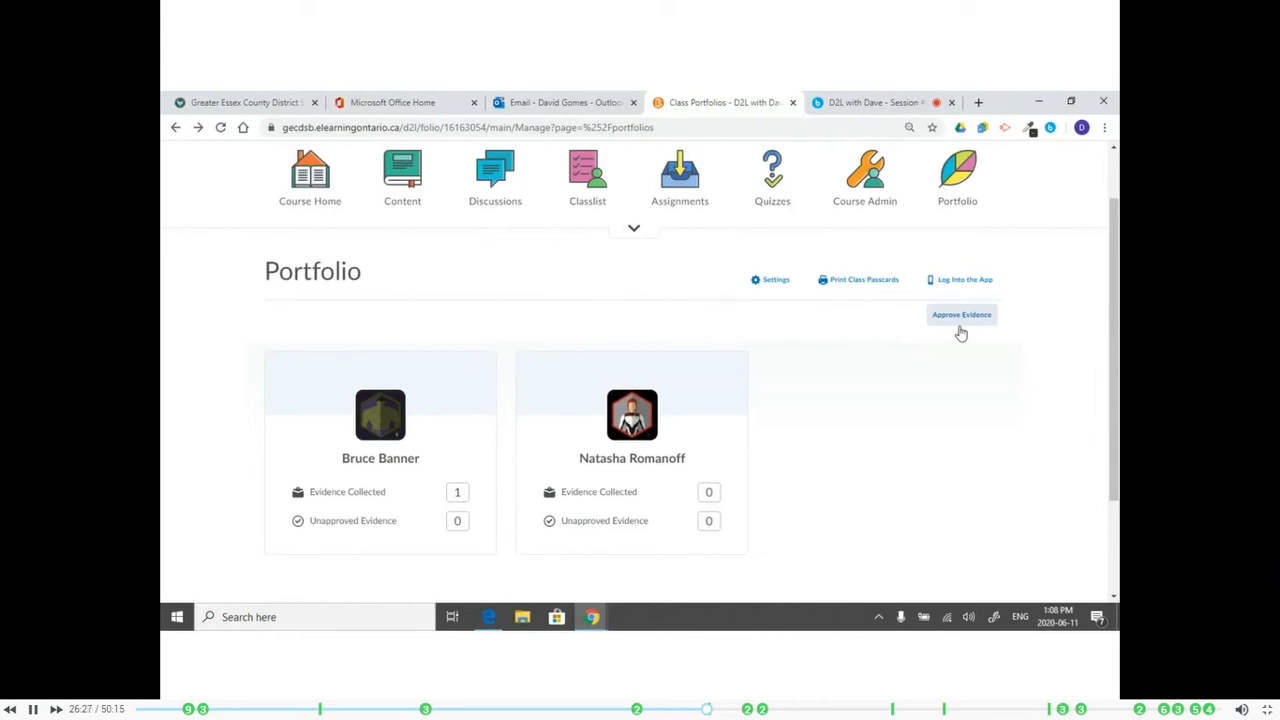
scroll(890, 258, up, 1)
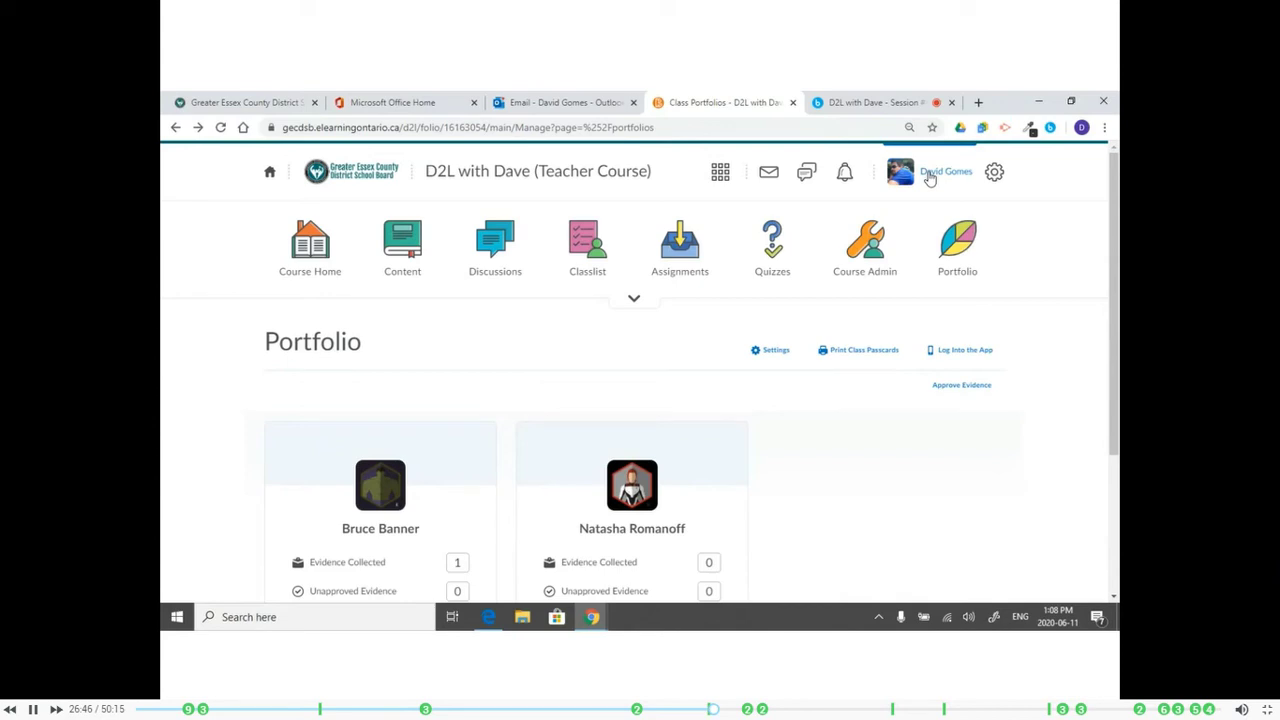
click(894, 102)
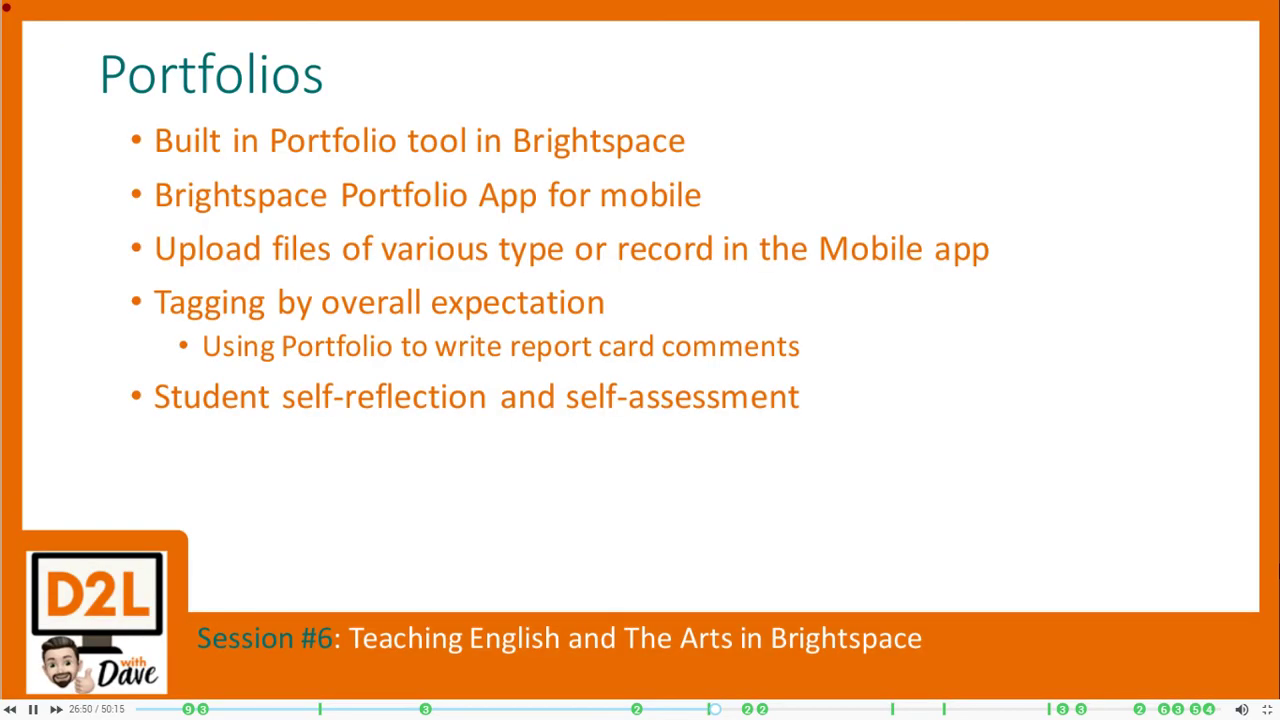
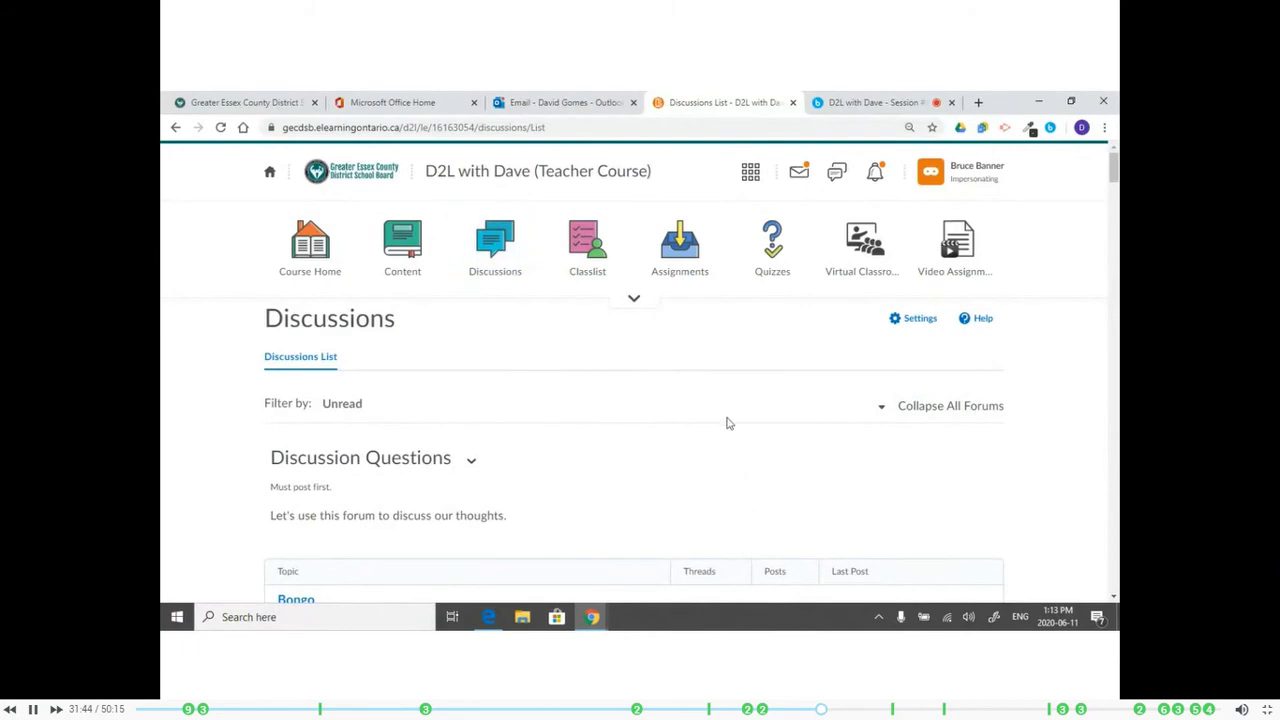
Find the Jigsaw Unit 1 Group Discussion topic in the discussions list and open it.
scroll(728, 423, down, 1)
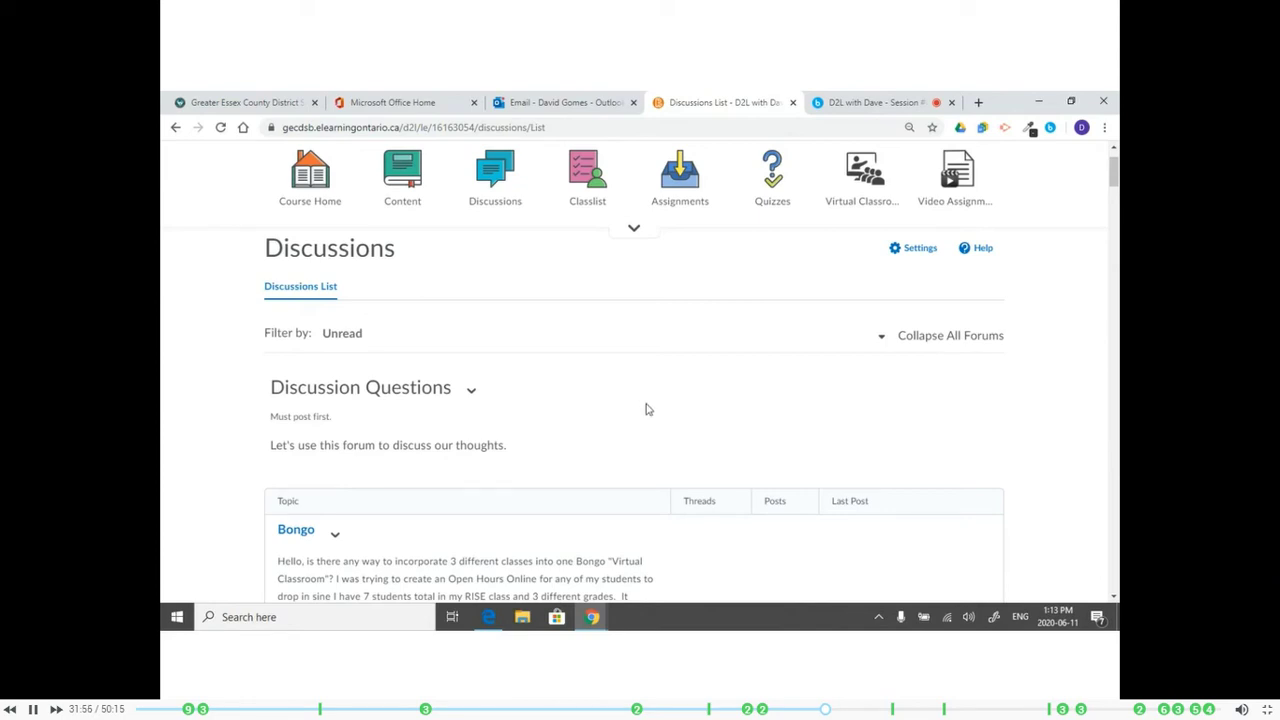
scroll(646, 409, down, 10)
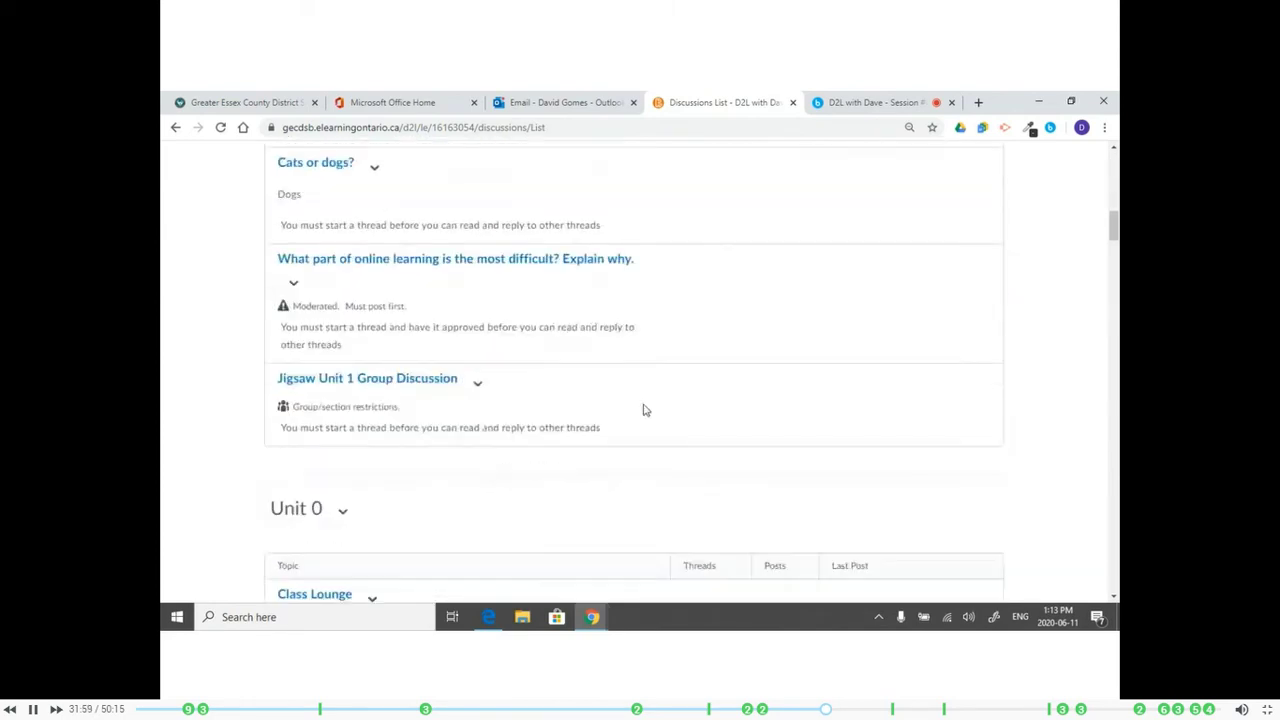
scroll(645, 409, down, 1)
scroll(645, 409, up, 1)
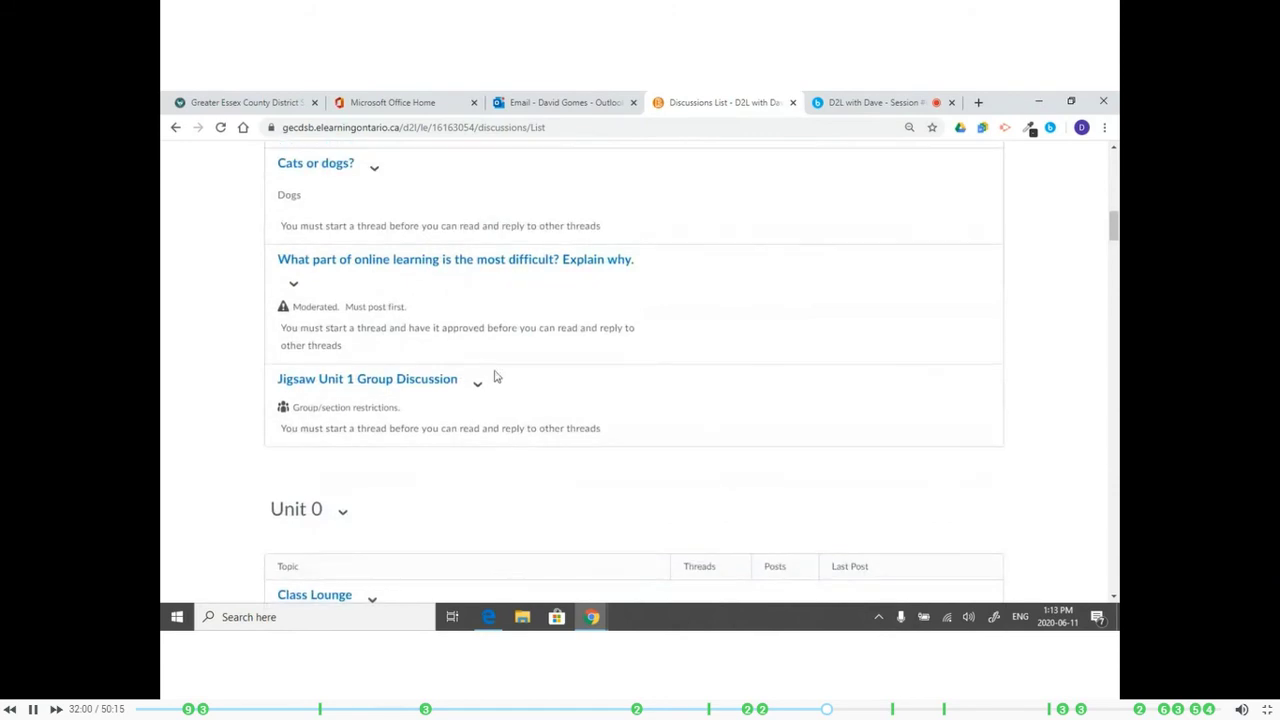
click(372, 385)
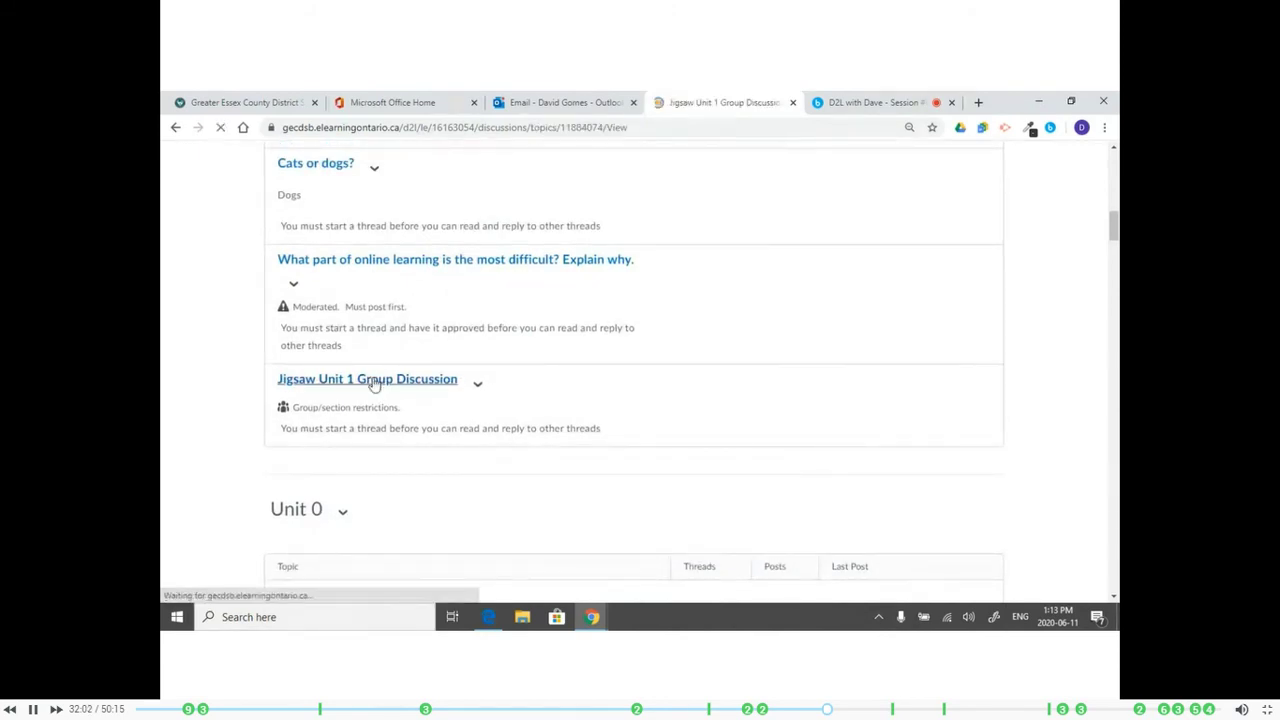
Start a new thread in the group discussion with the subject "My Assignment".
click(350, 404)
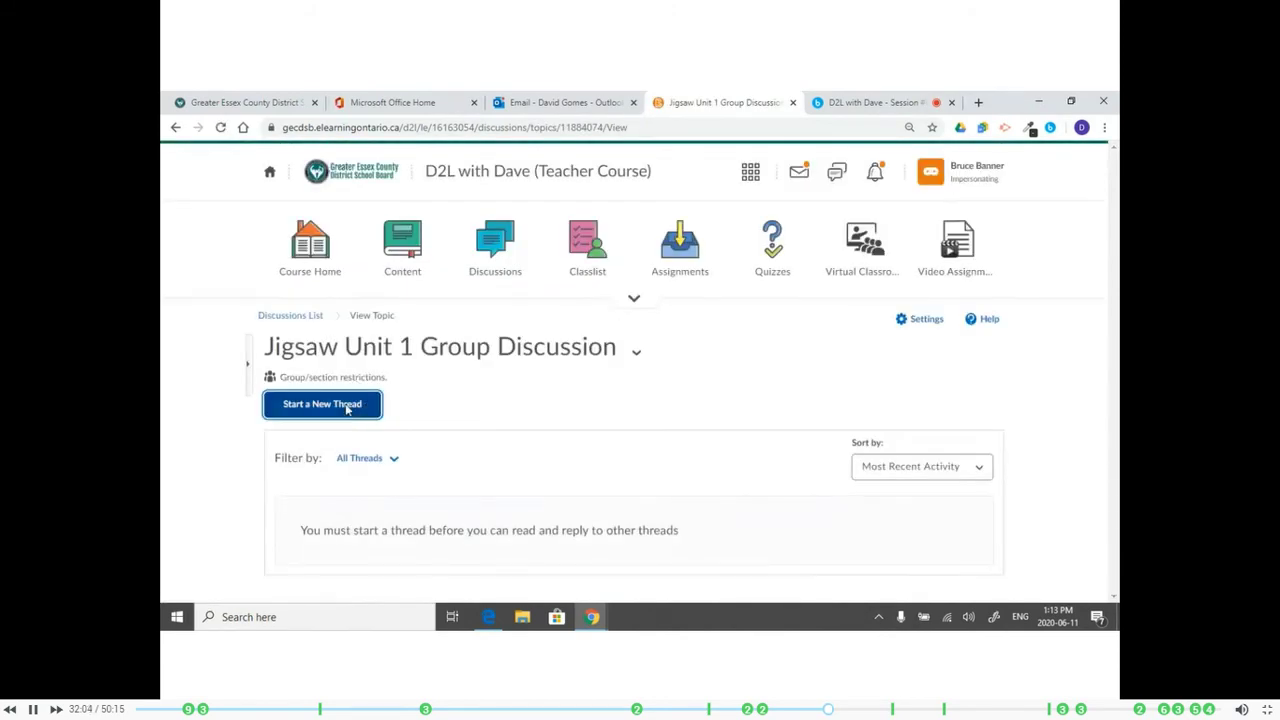
scroll(363, 440, down, 1)
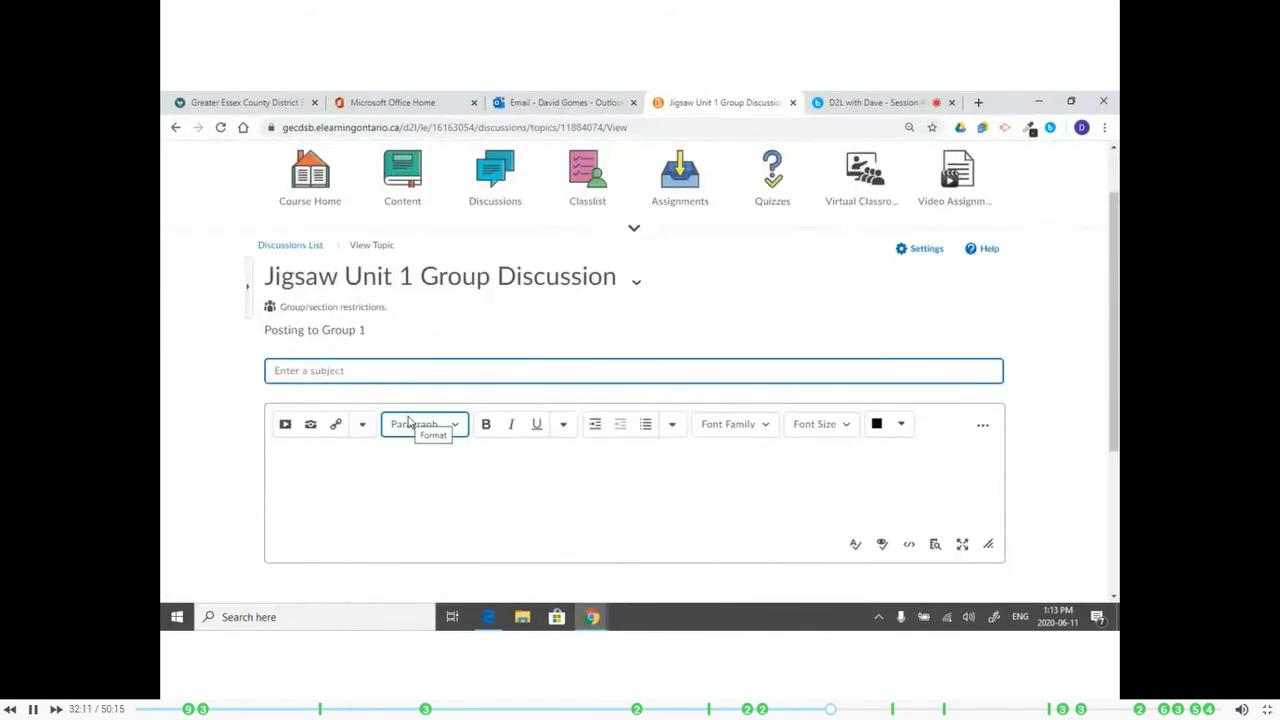
text(My Assignment)
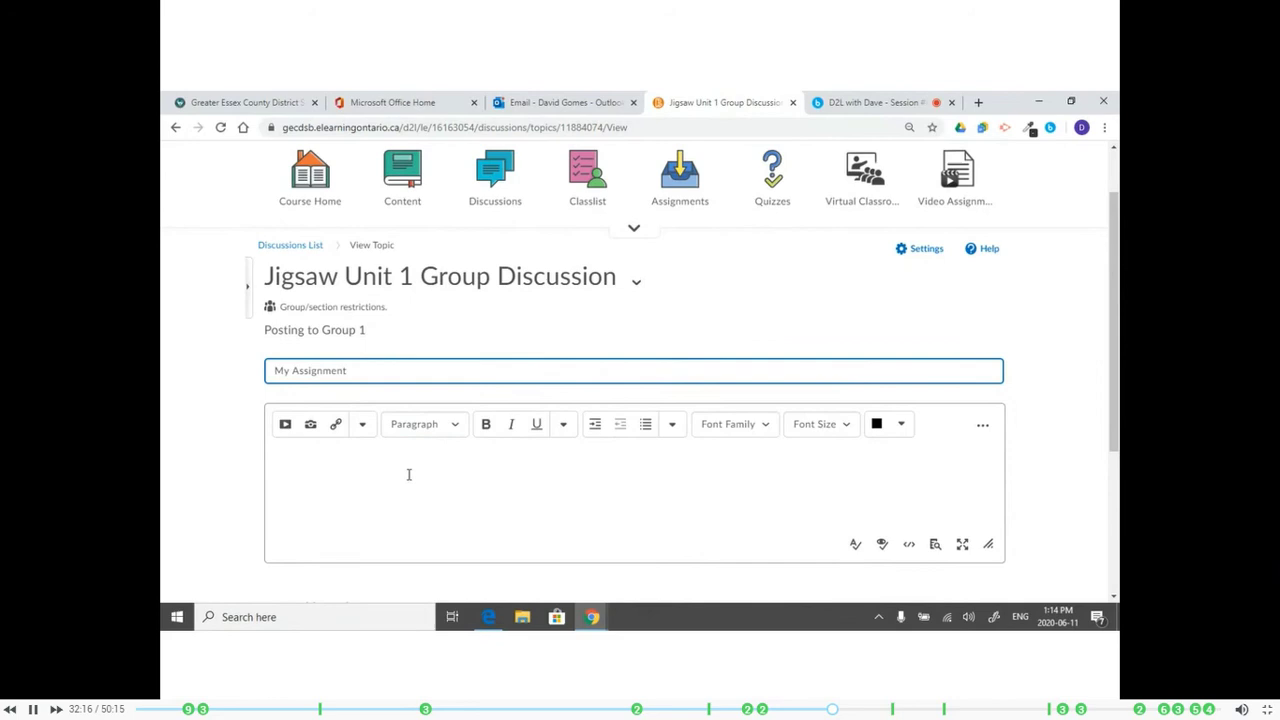
click(418, 488)
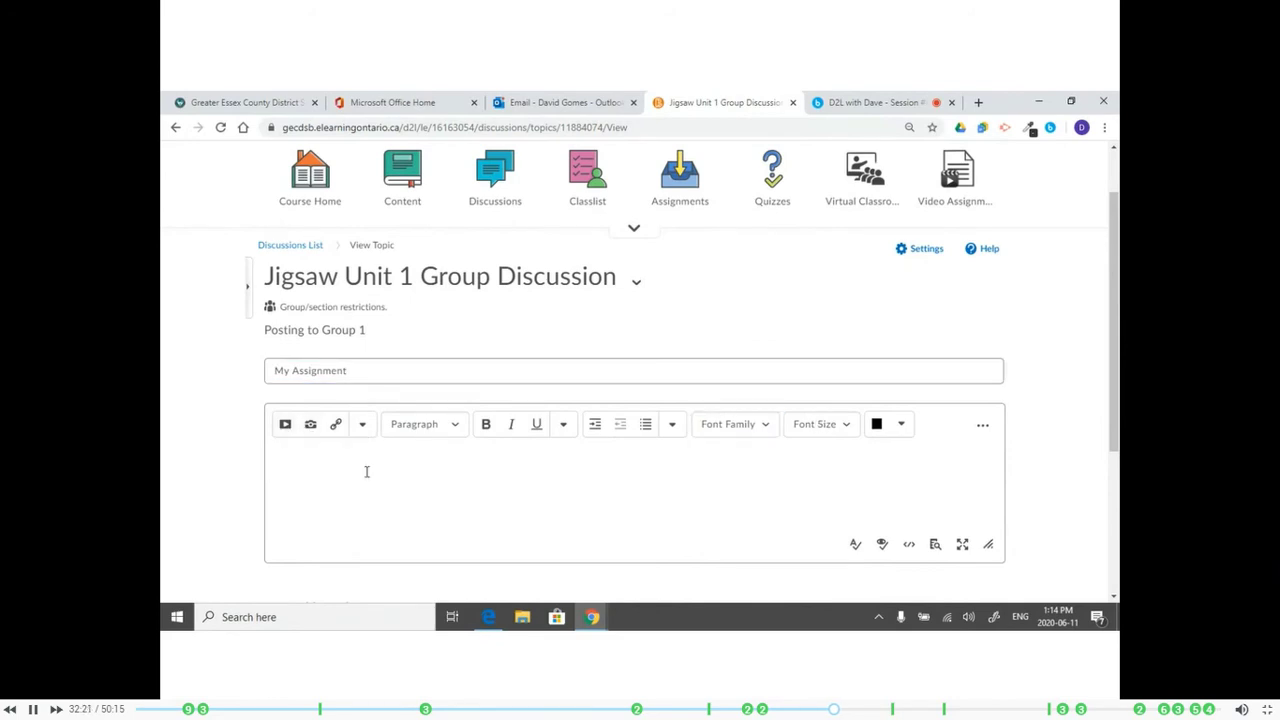
Insert the Drake photo from the computer's Downloads folder into the thread body with the alternative text "Drake".
click(311, 428)
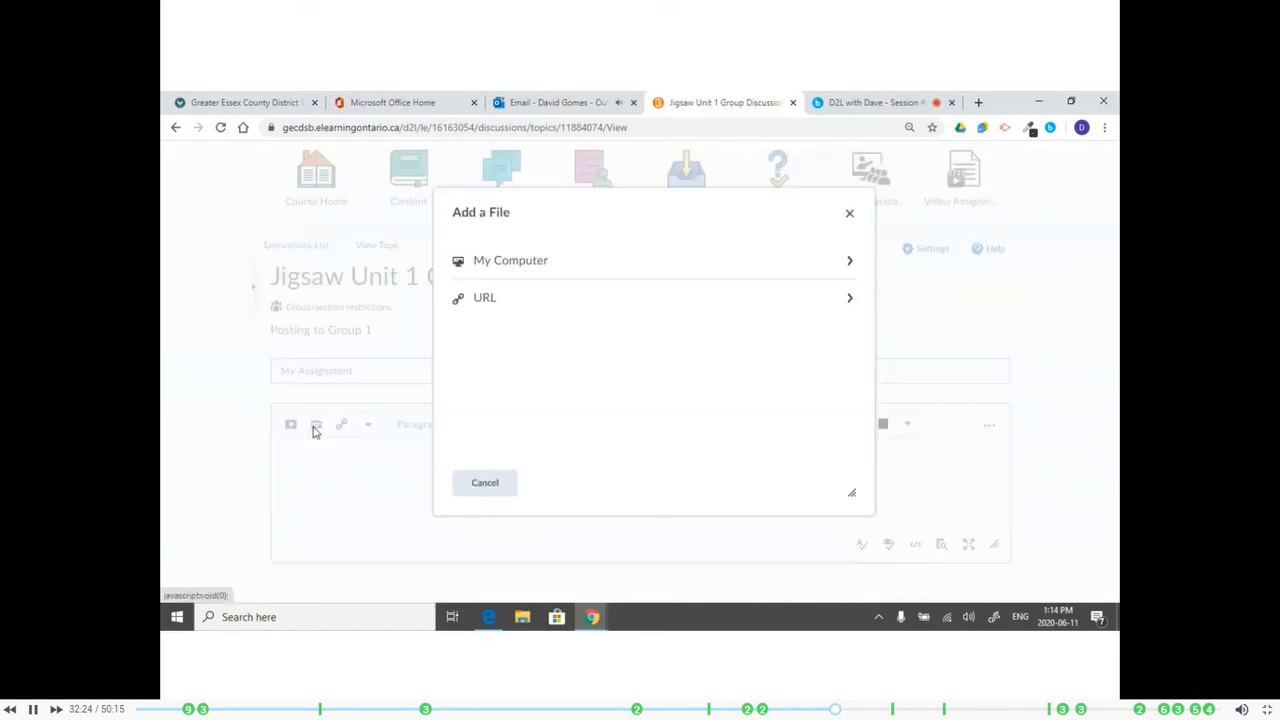
click(551, 268)
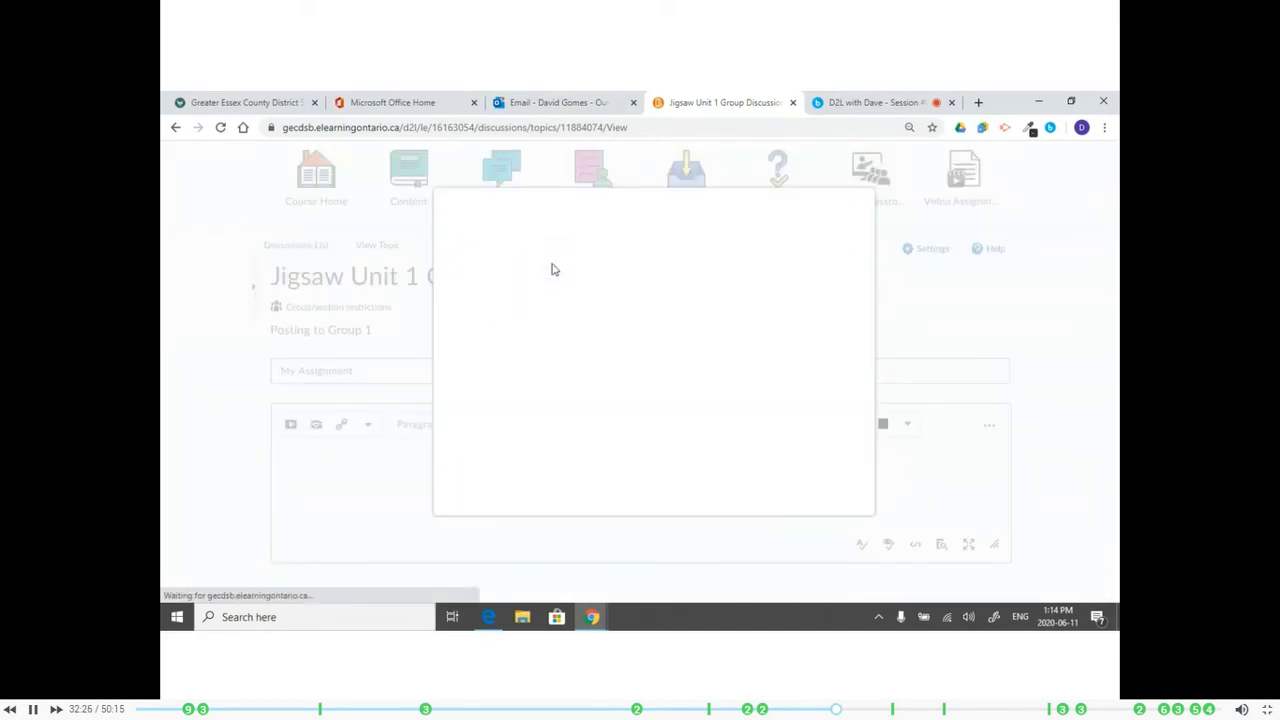
click(516, 282)
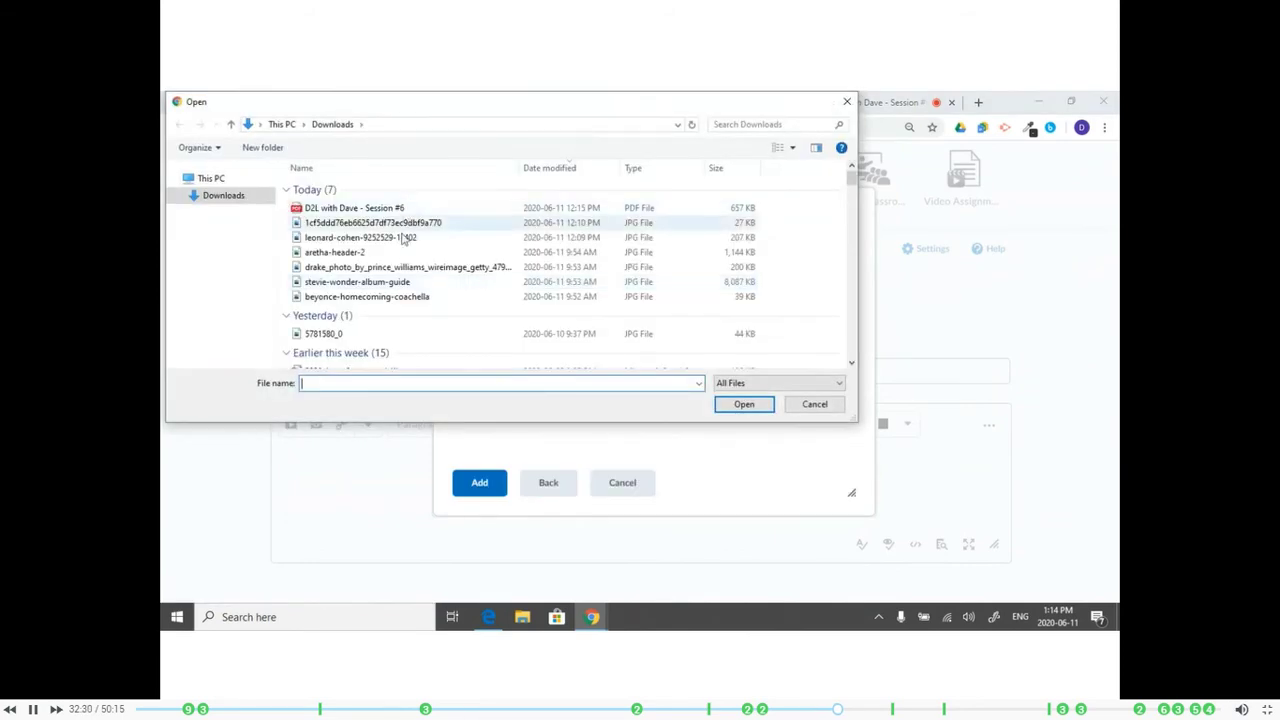
double_click(383, 268)
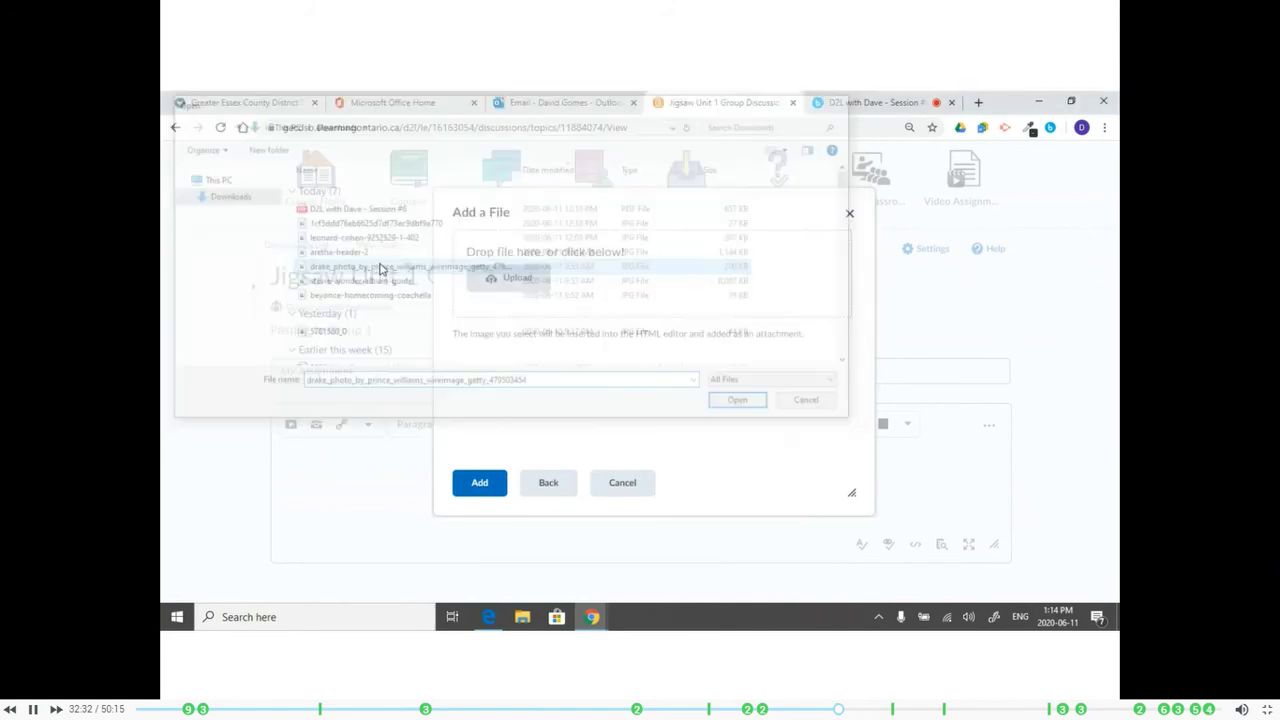
click(478, 490)
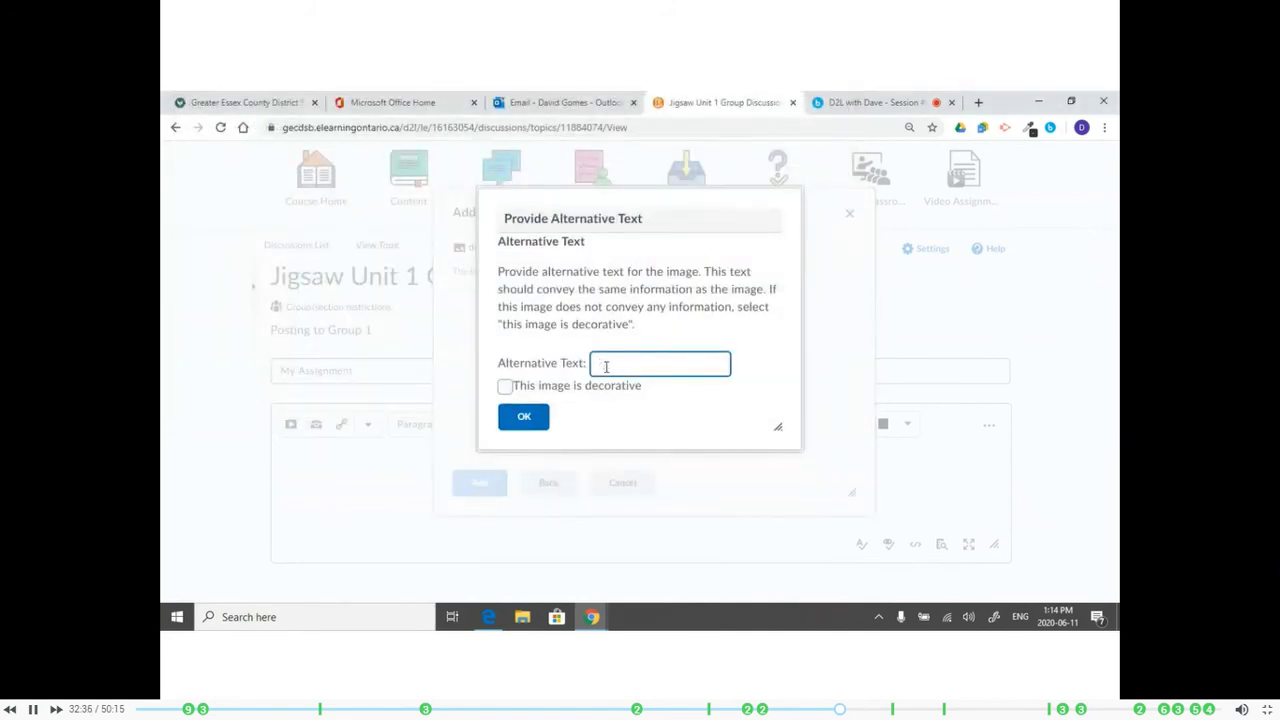
click(527, 420)
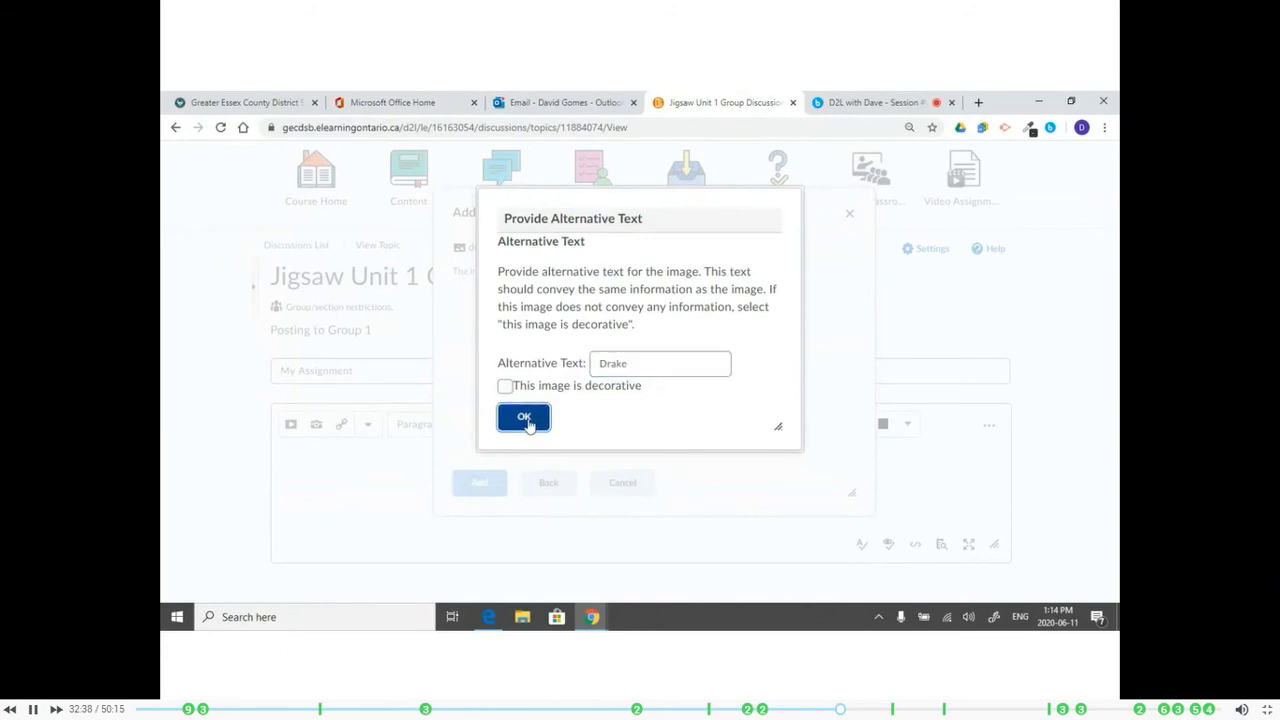
Check the inserted image in the message body and post the "My Assignment" thread.
scroll(900, 400, down, 3)
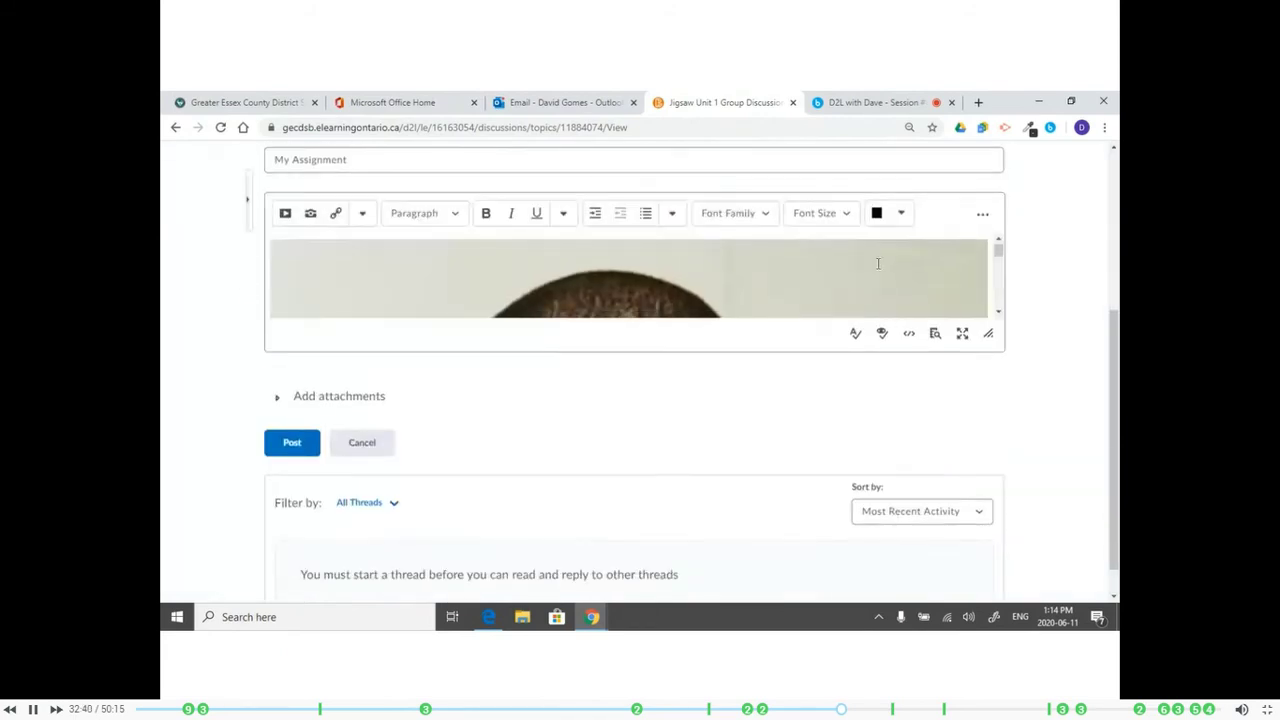
scroll(878, 265, down, 3)
scroll(878, 265, up, 3)
scroll(1043, 297, up, 5)
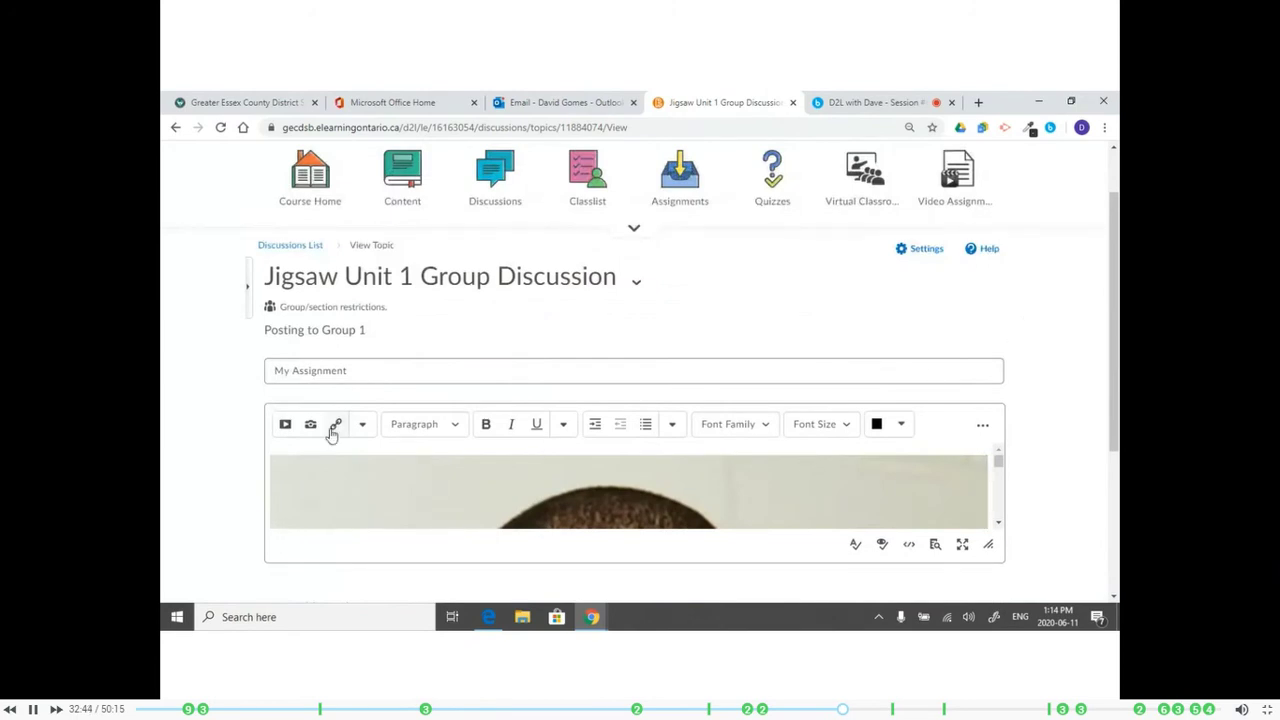
scroll(328, 440, down, 2)
click(297, 512)
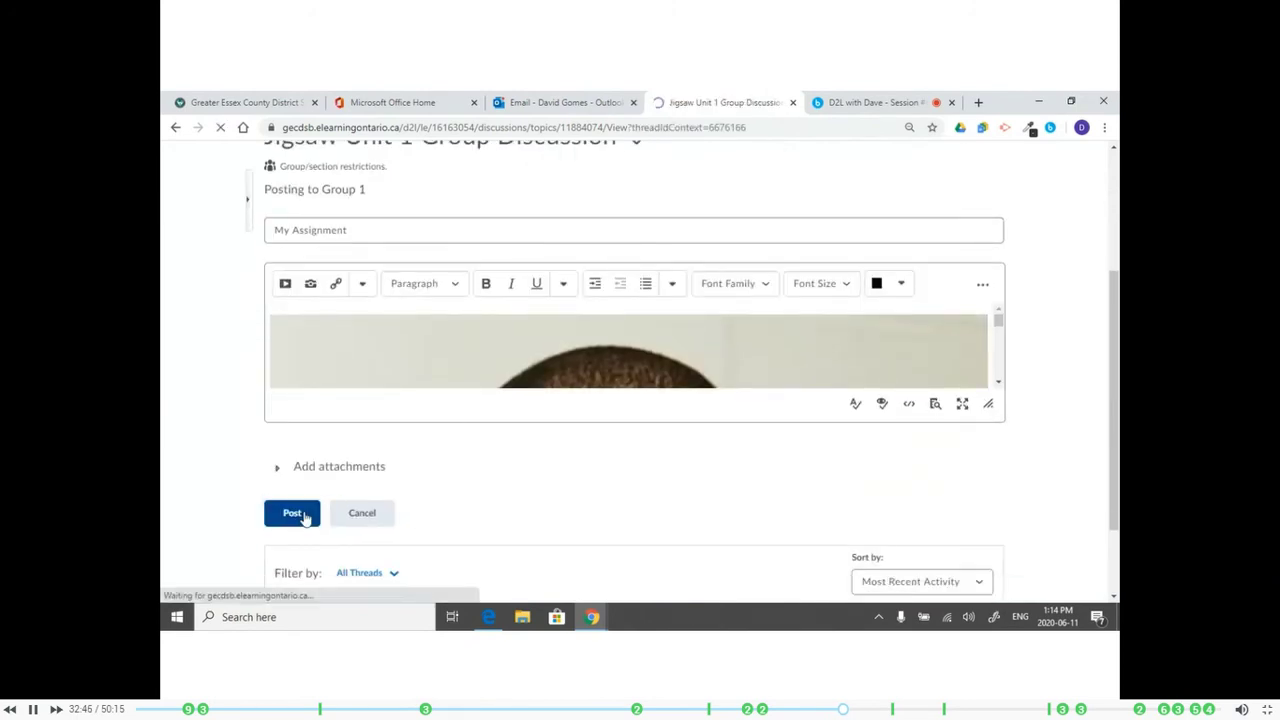
Expand the posted "My Assignment" thread and look over its full image and attachment.
scroll(684, 342, down, 2)
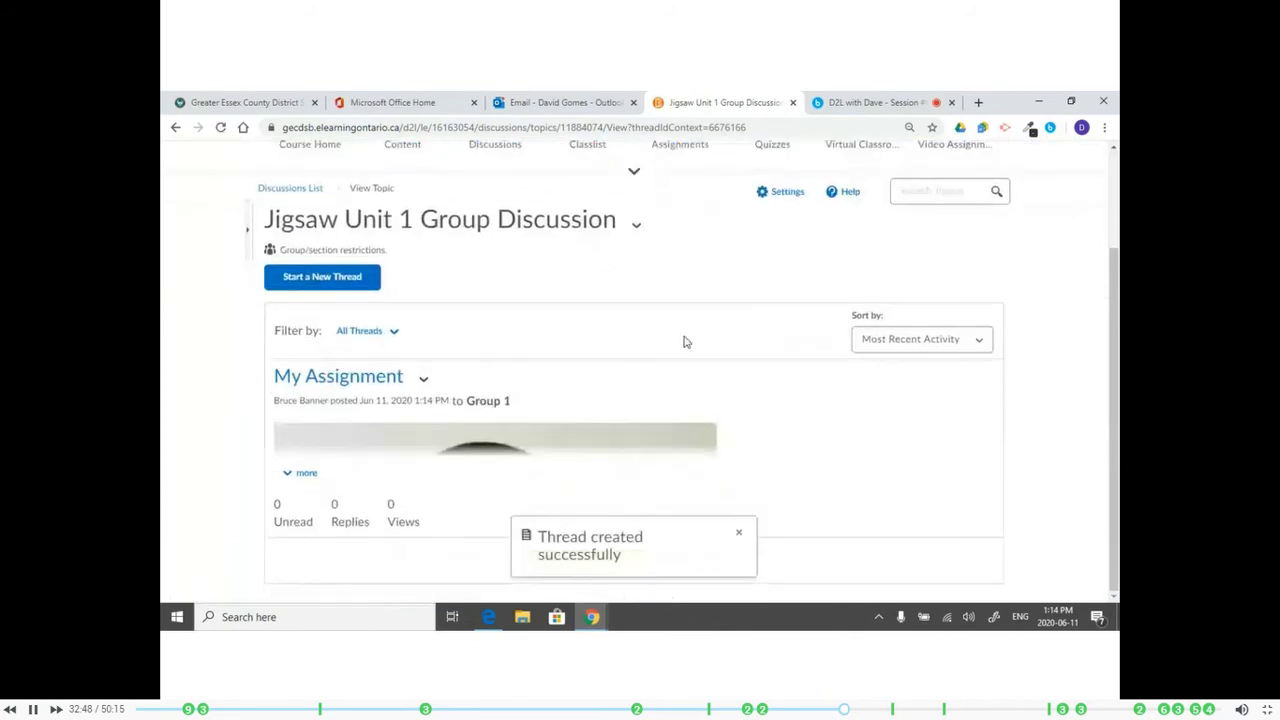
click(302, 472)
scroll(650, 425, down, 5)
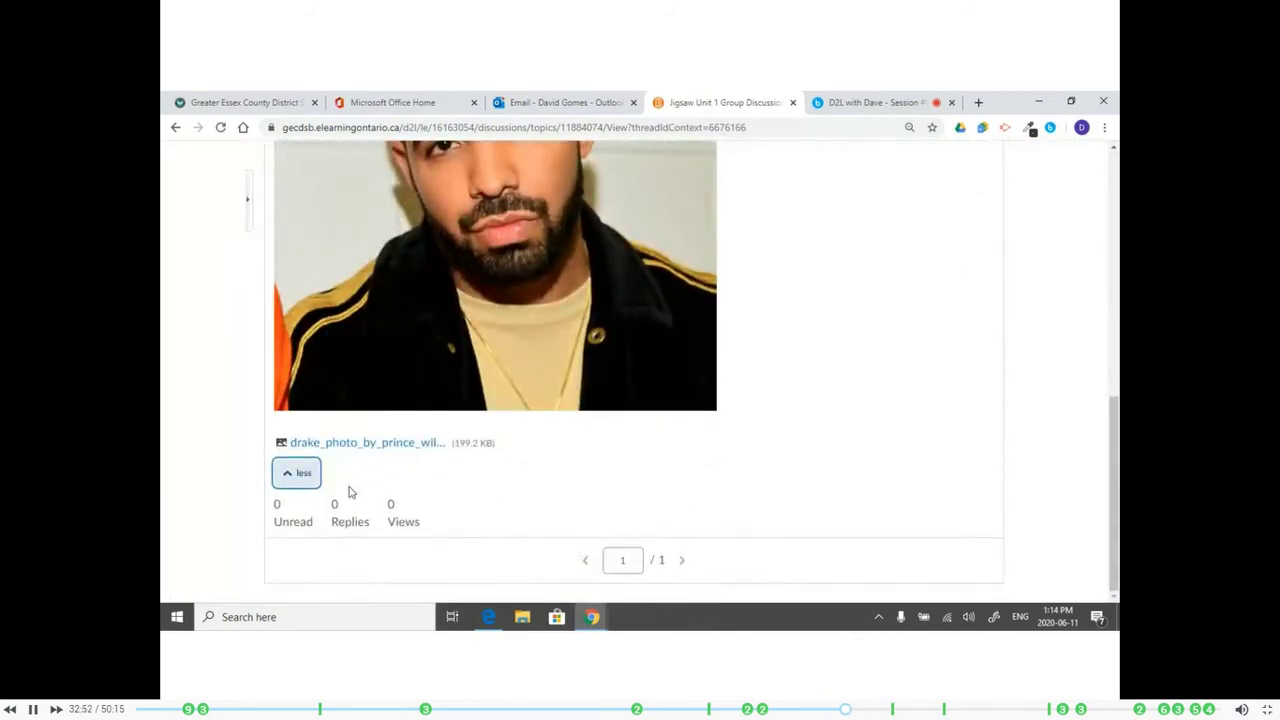
scroll(350, 491, up, 6)
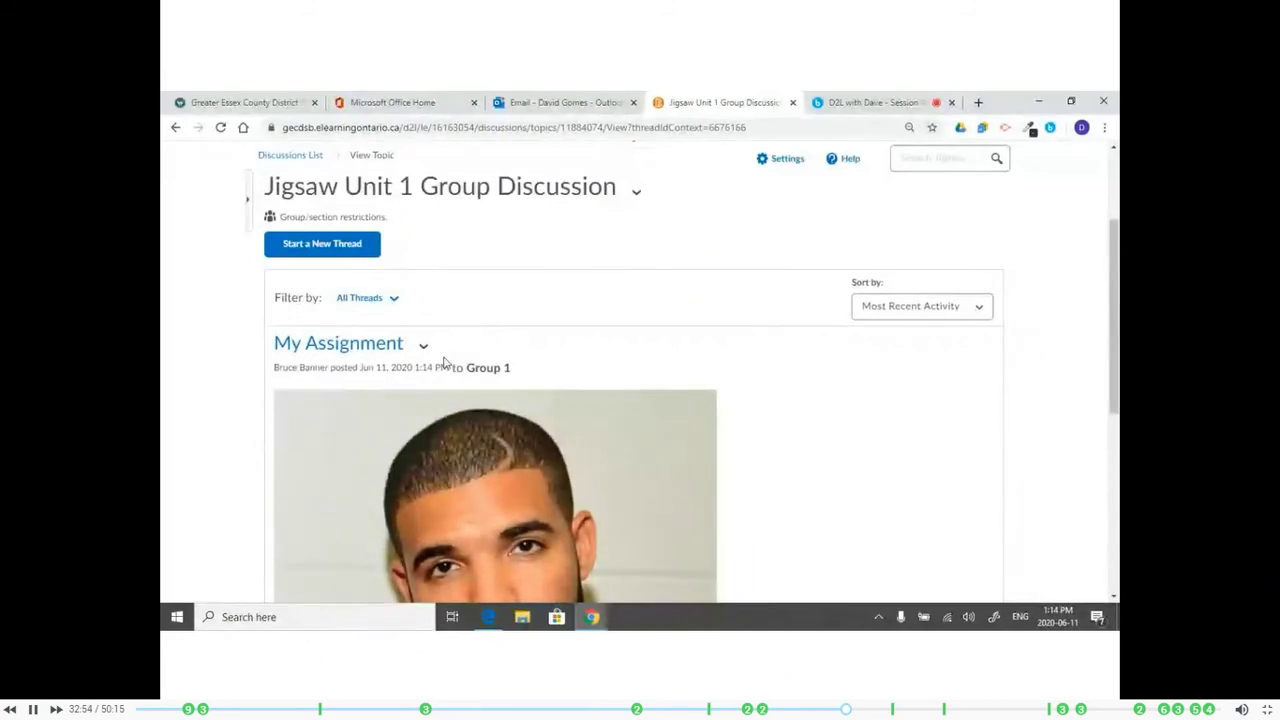
Start another new thread in the group discussion and open the Add Video Note option for its message body.
click(346, 260)
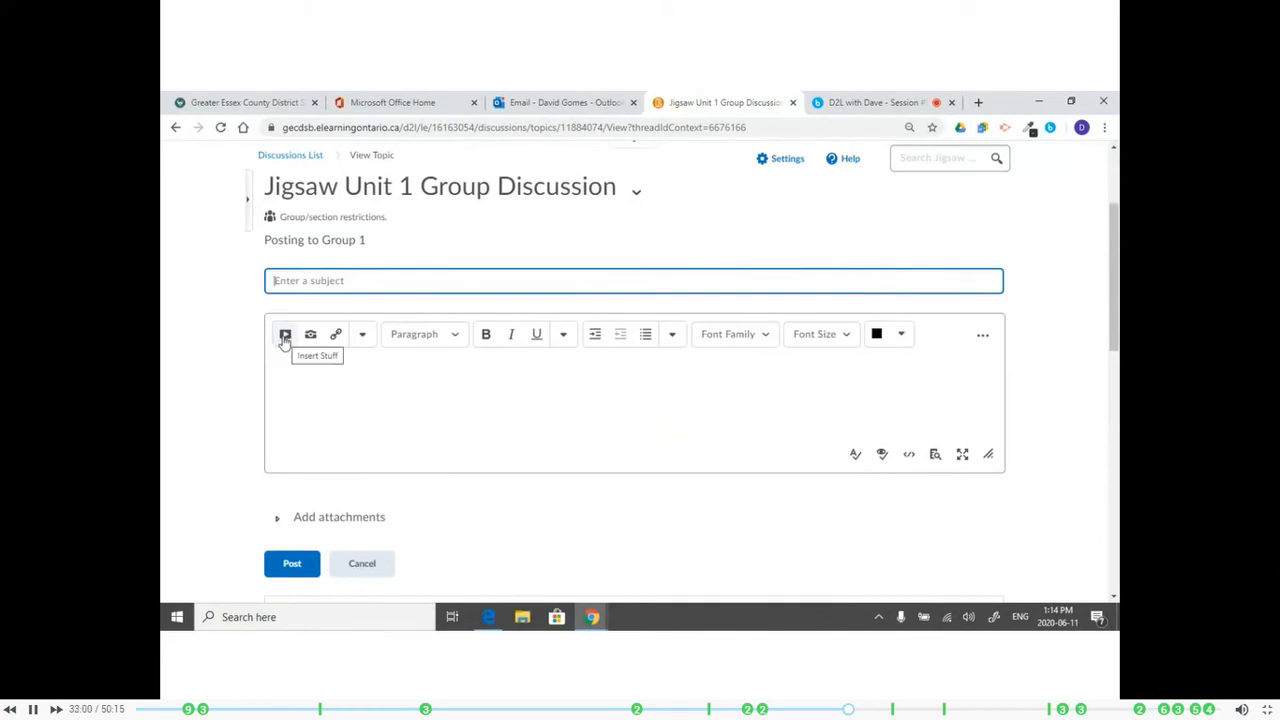
click(284, 336)
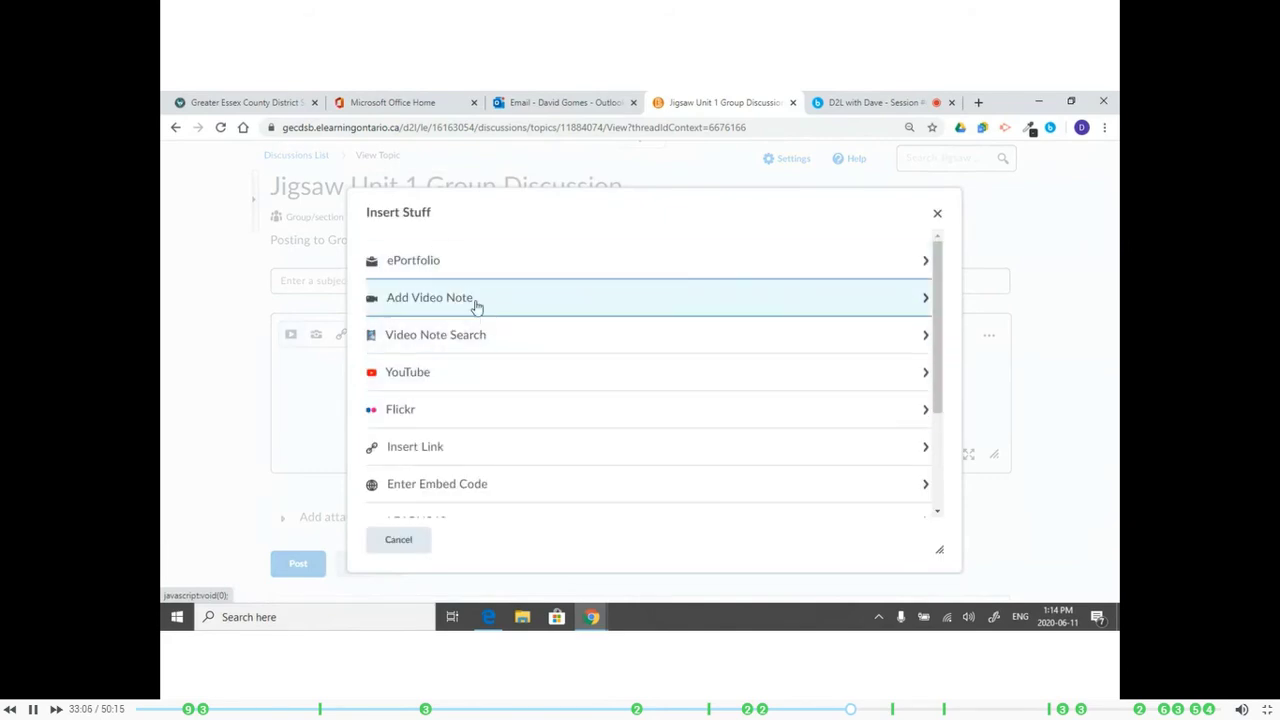
click(477, 305)
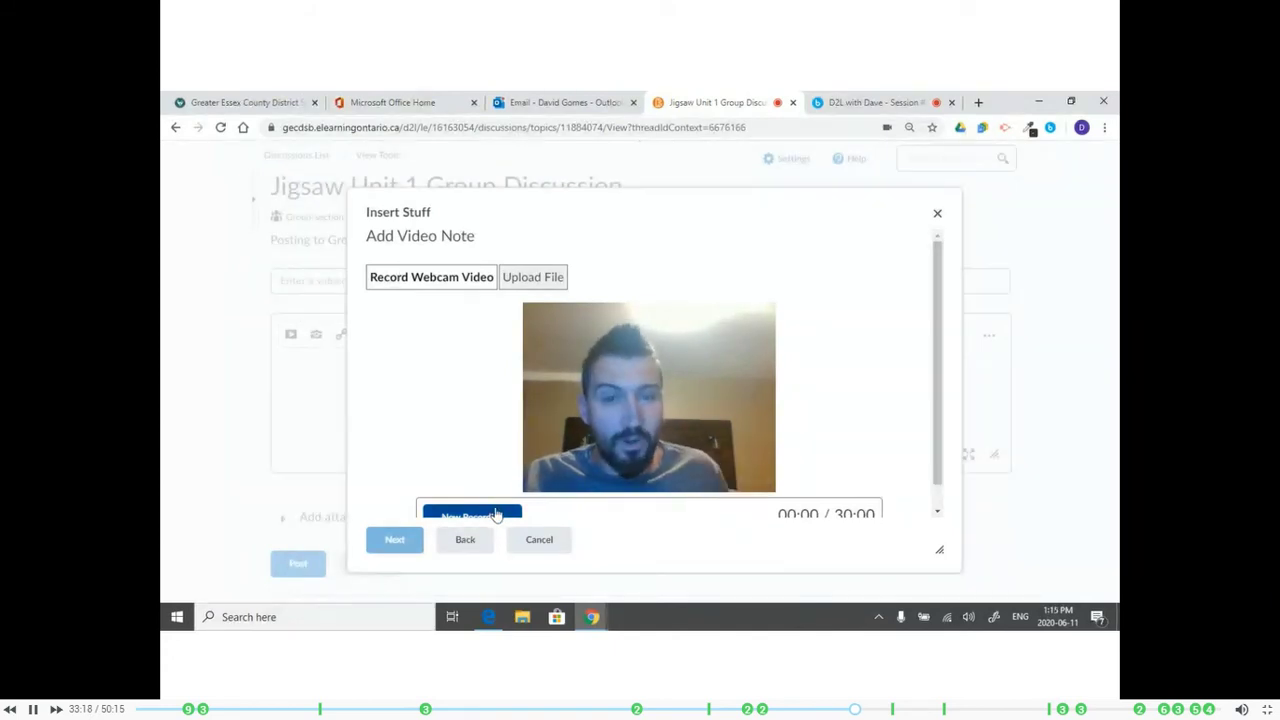
scroll(505, 490, down, 1)
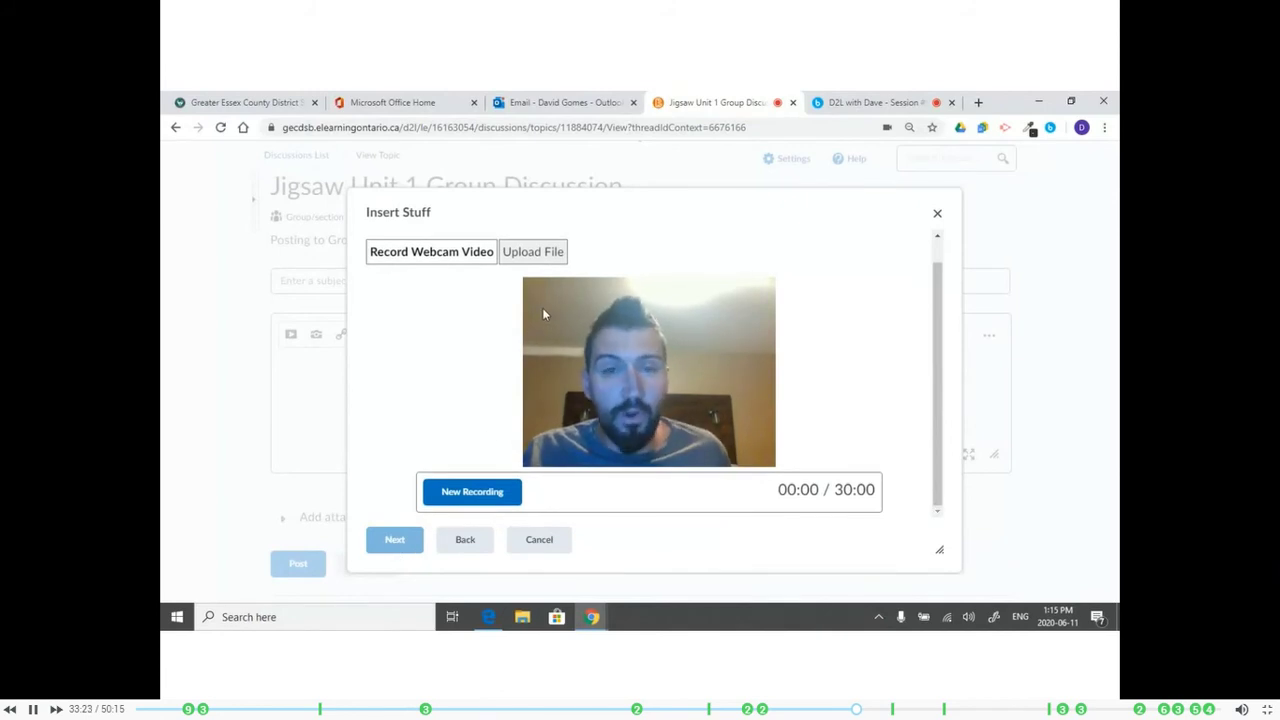
Upload the file 2160p.mov from the computer's Downloads folder as the video note.
click(532, 251)
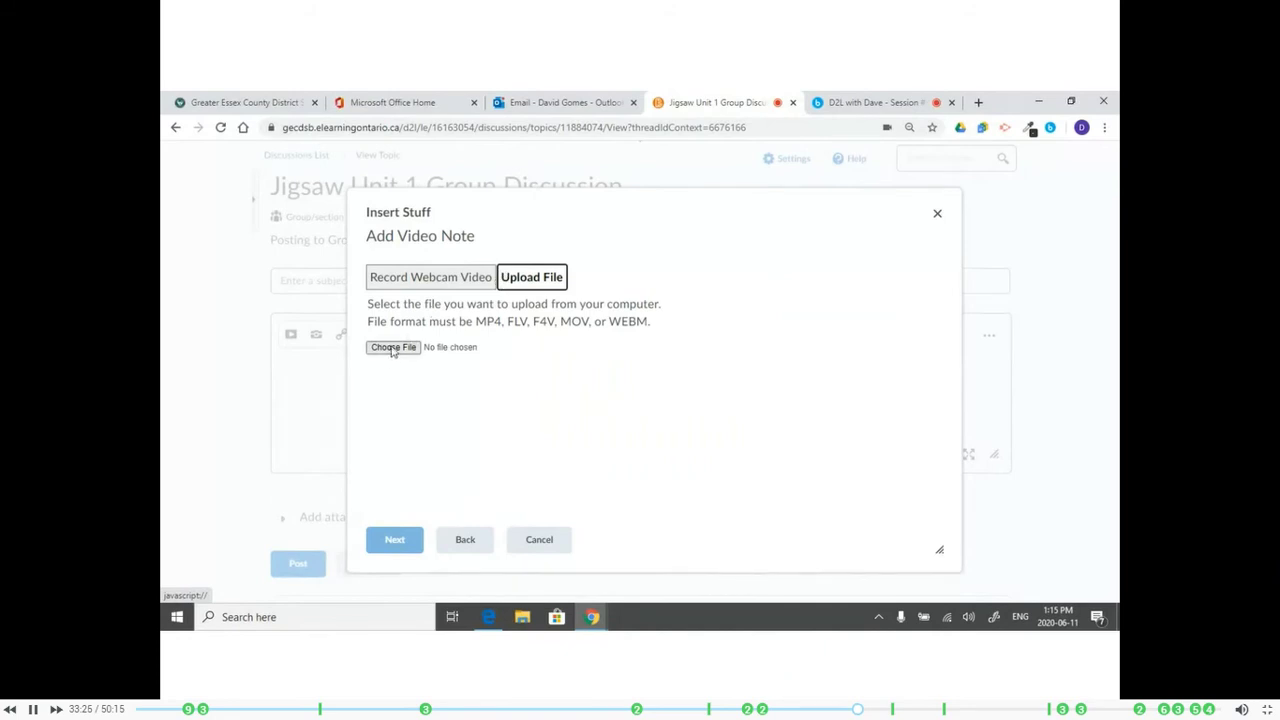
click(393, 348)
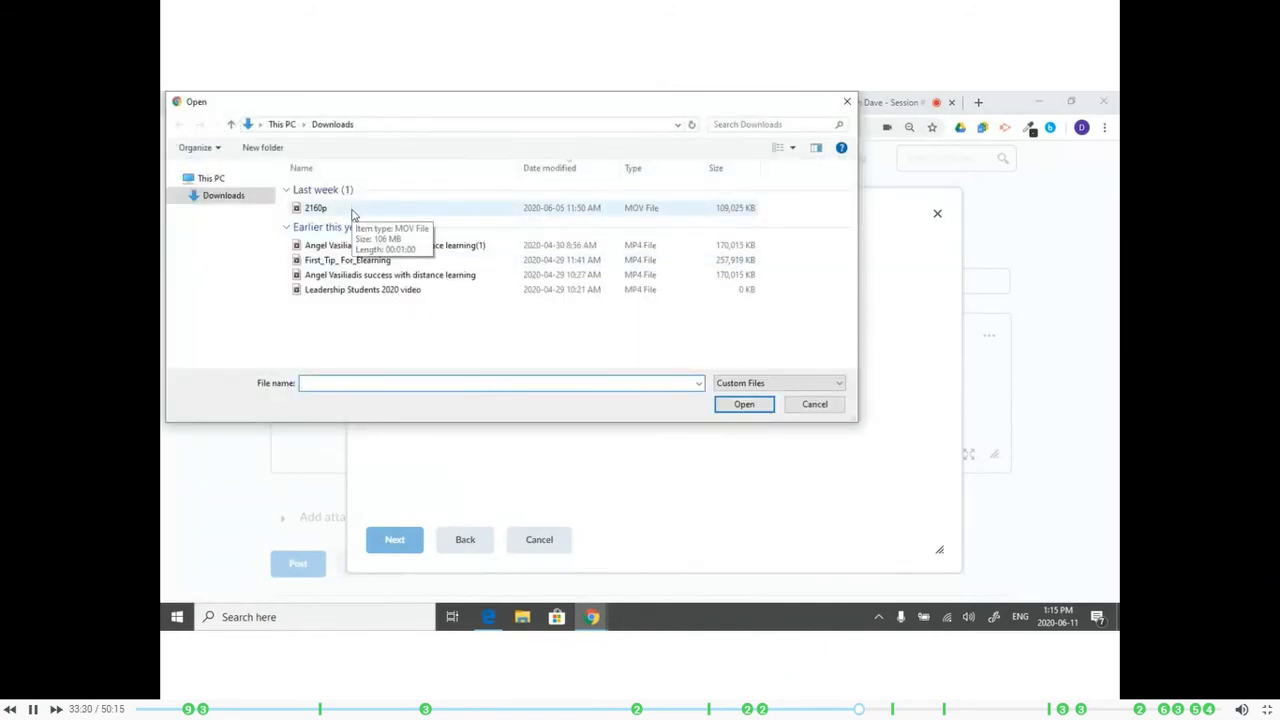
click(347, 260)
double_click(352, 209)
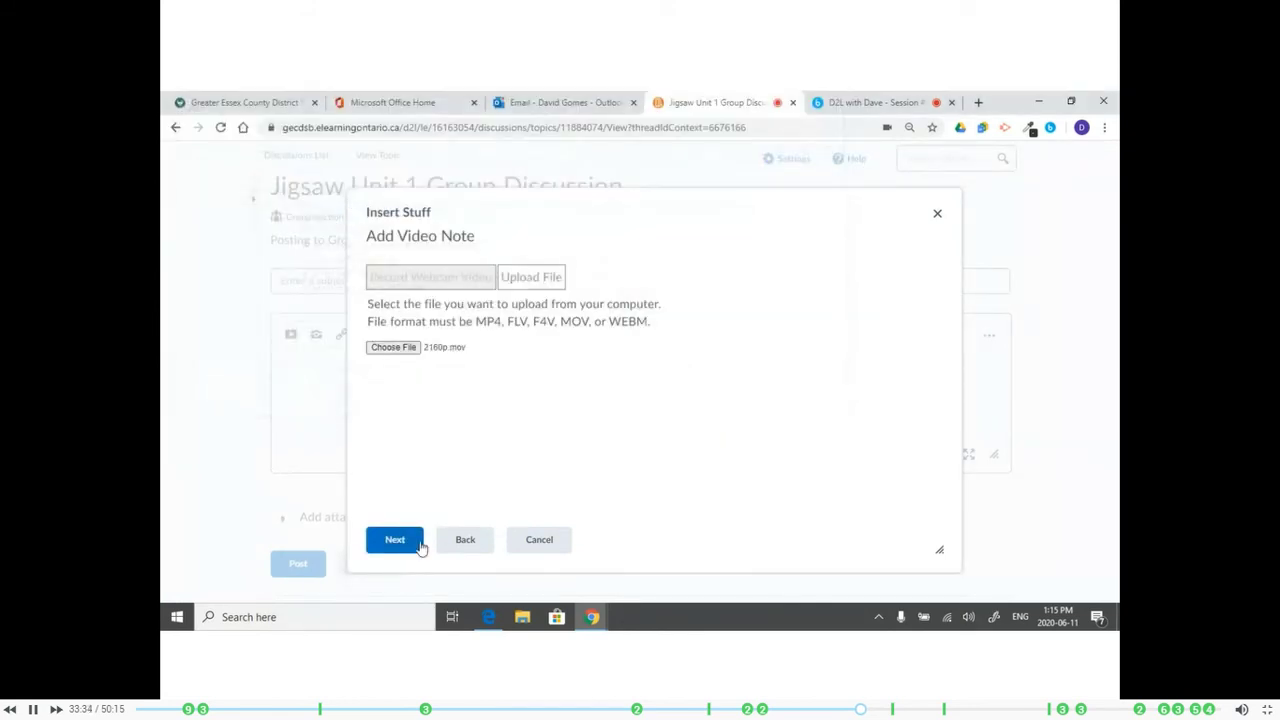
click(393, 542)
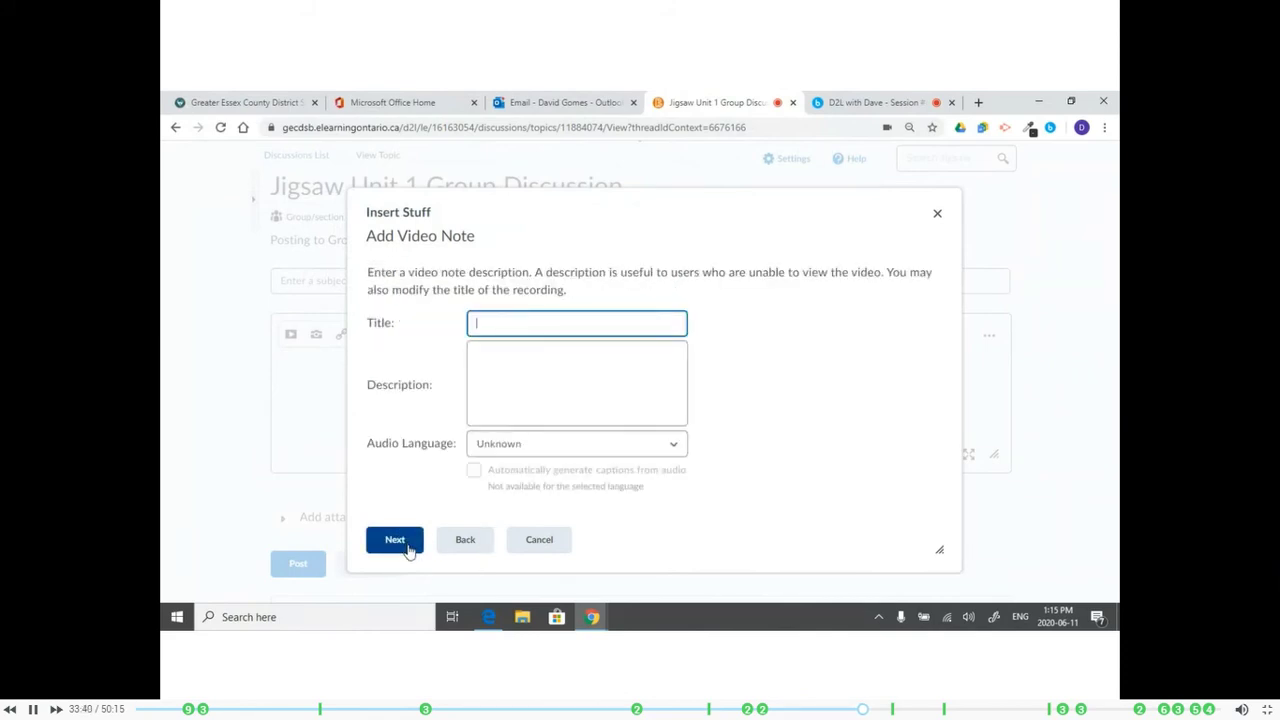
Leave the video note's title and description blank and insert it into the thread body.
click(497, 380)
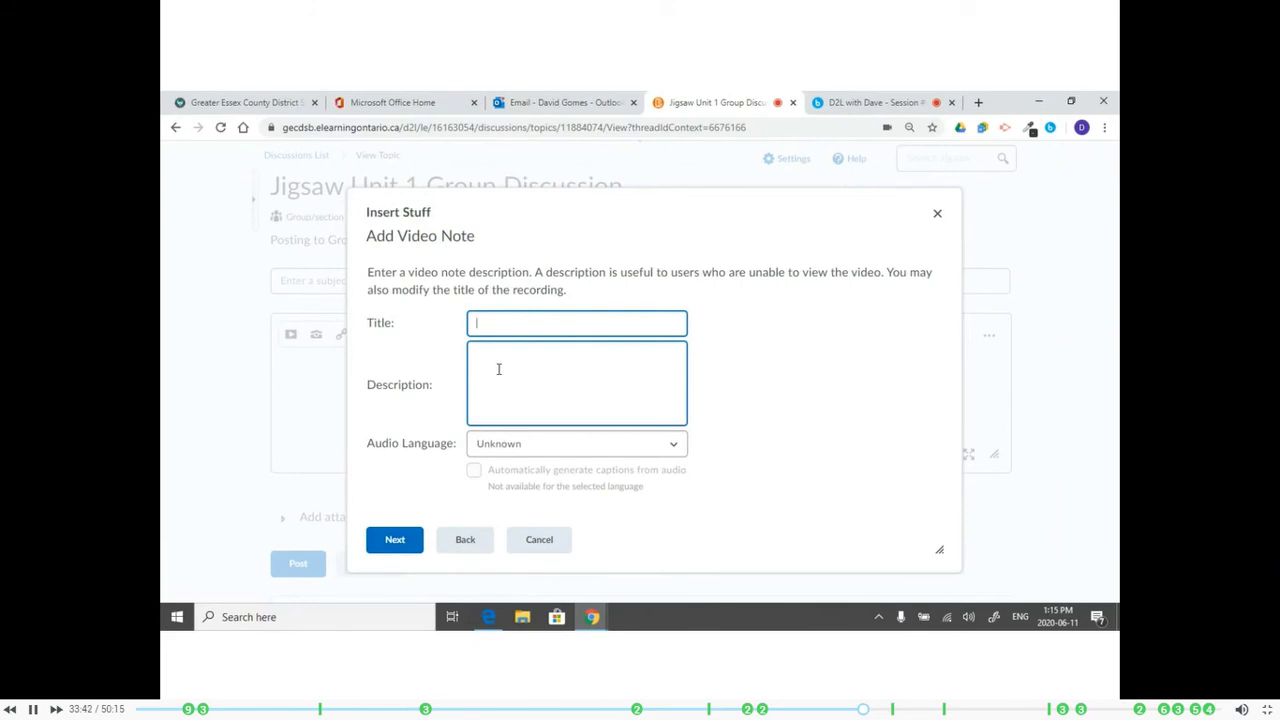
click(394, 540)
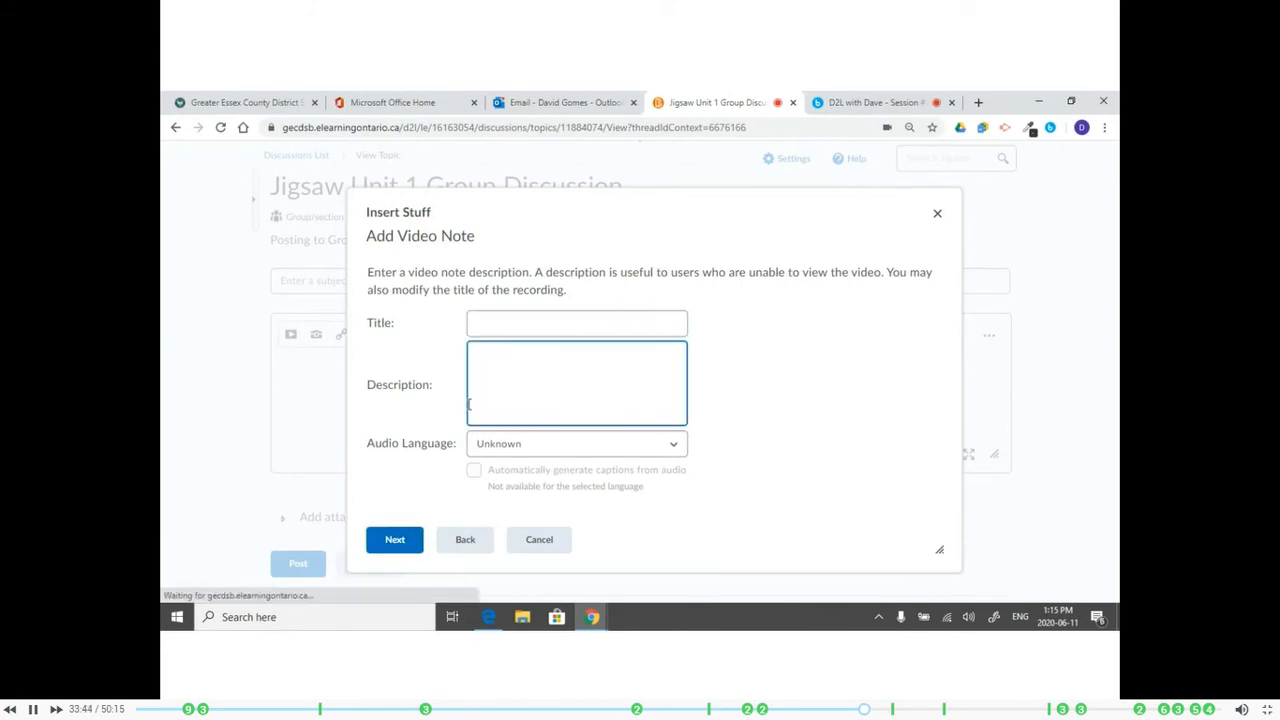
click(394, 540)
click(396, 540)
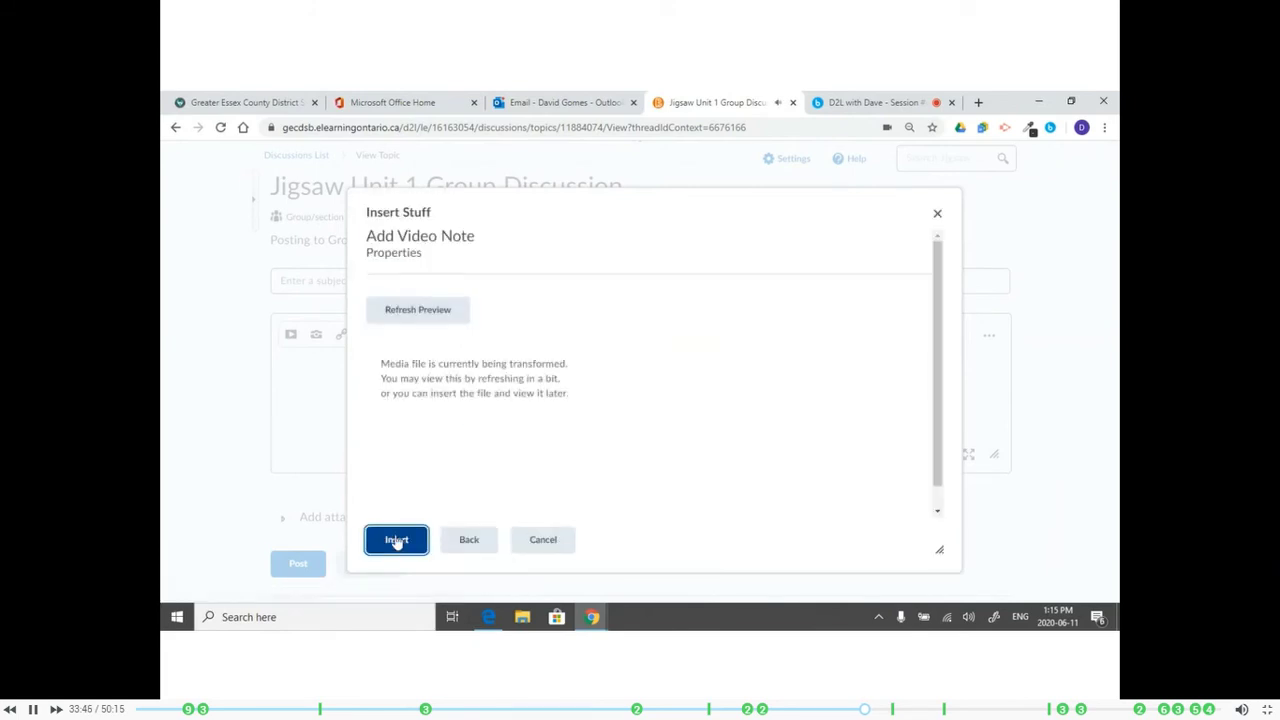
Give the new thread the subject "Assignment 2" and post it.
click(297, 564)
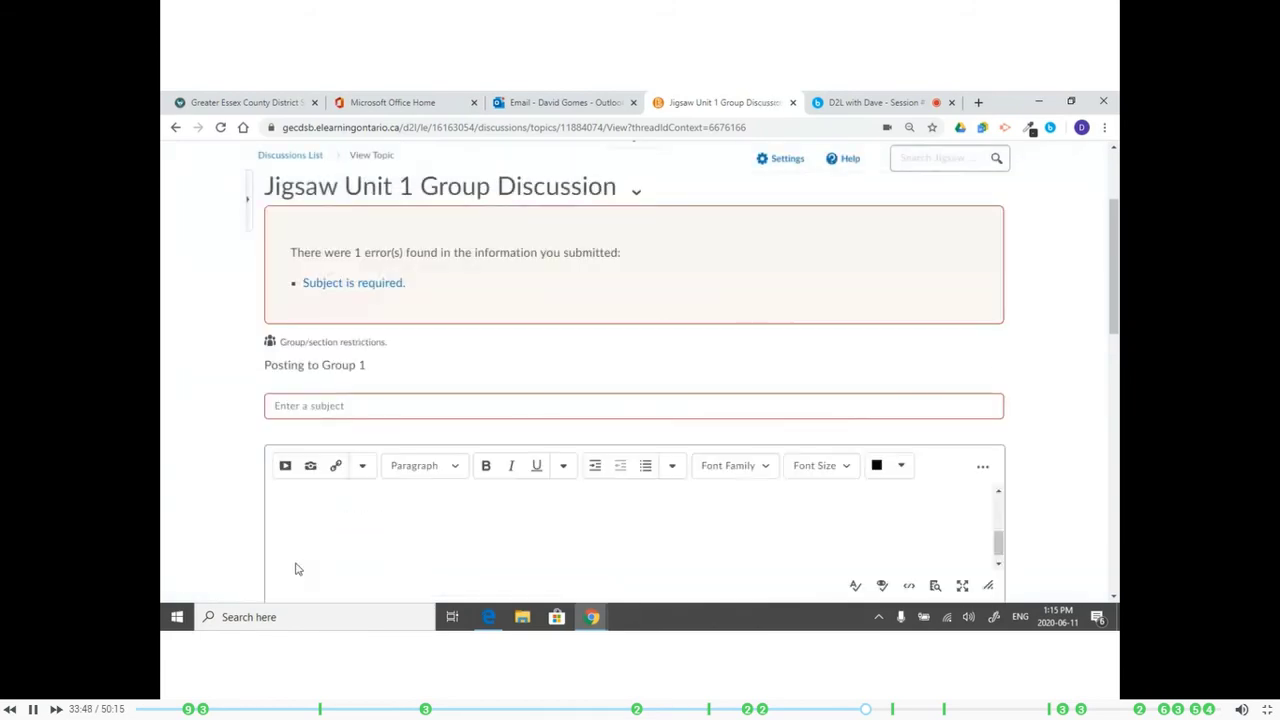
click(364, 401)
text(As)
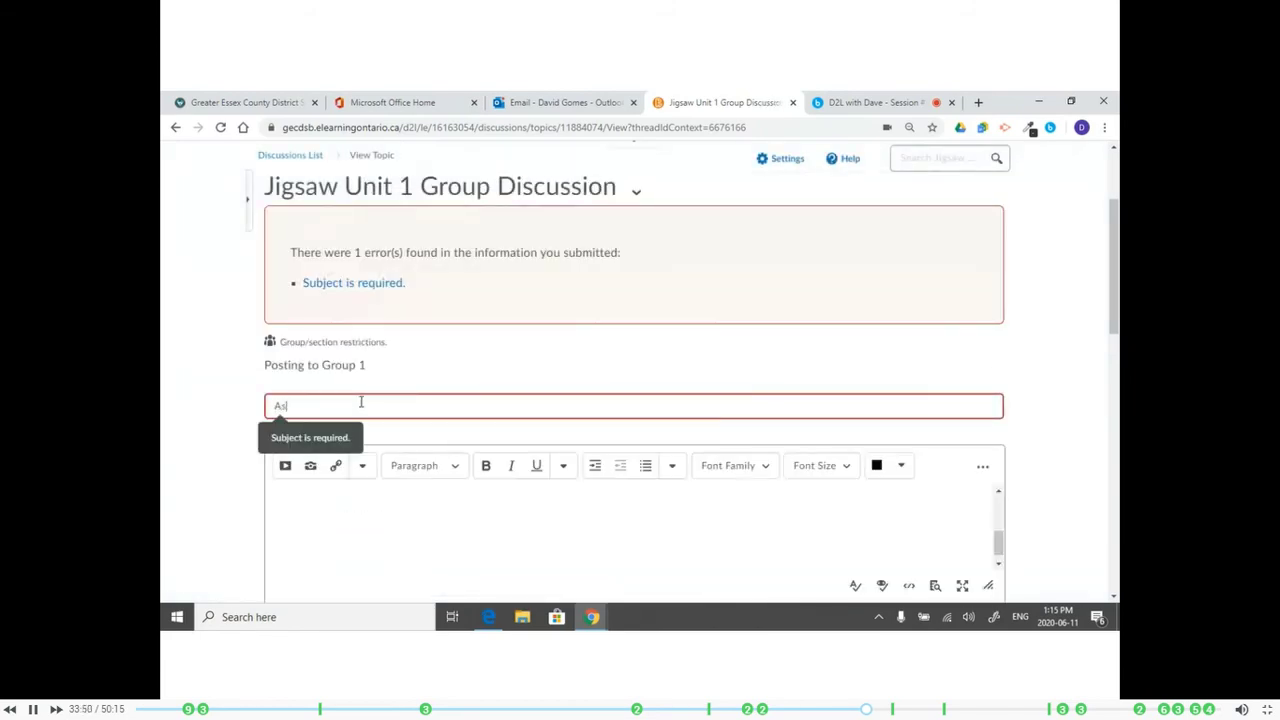
text(signment 2)
scroll(390, 497, down, 2)
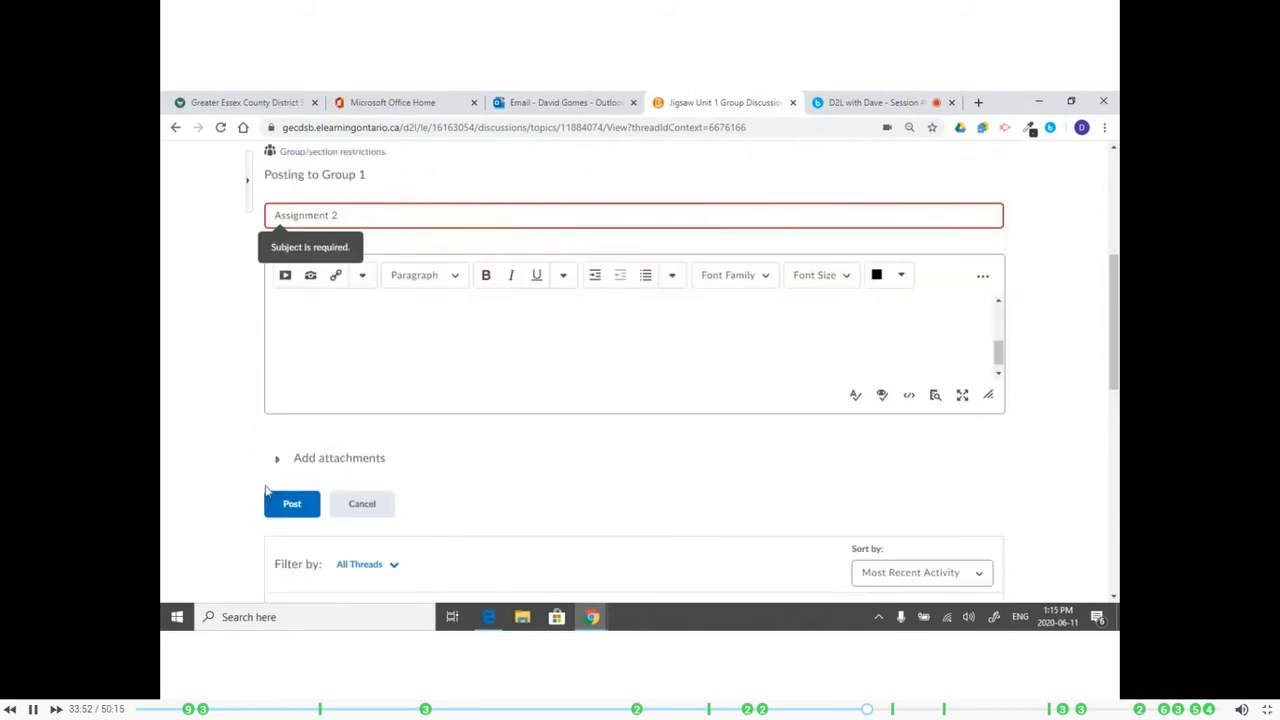
click(289, 483)
Expand the posted "Assignment 2" thread, reload the discussion page and expand the thread again to check the video.
scroll(294, 491, down, 2)
scroll(520, 365, up, 2)
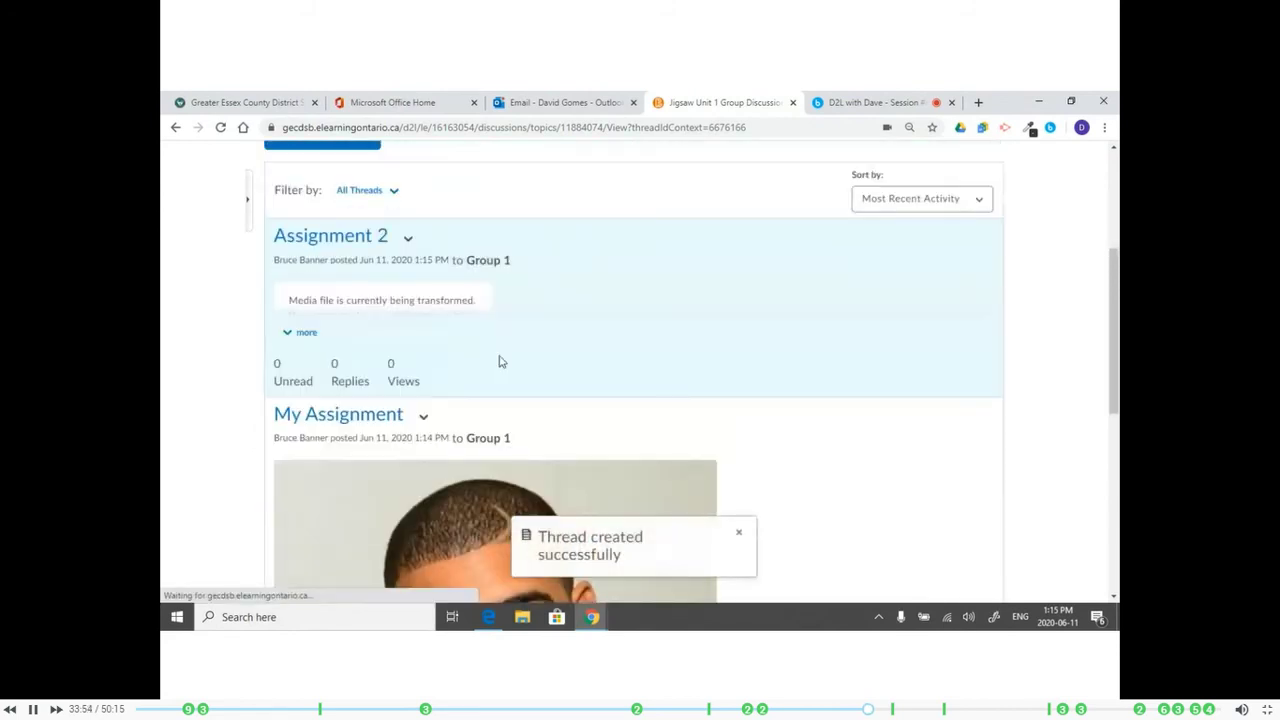
click(299, 369)
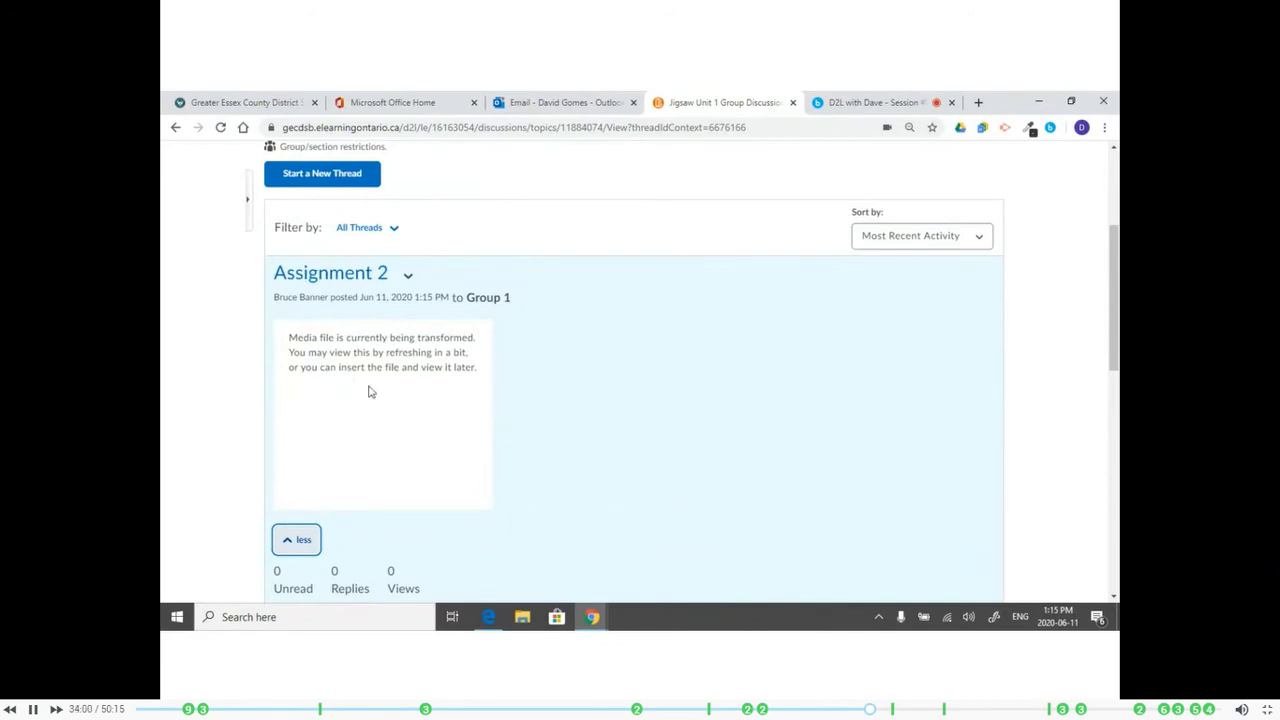
click(220, 128)
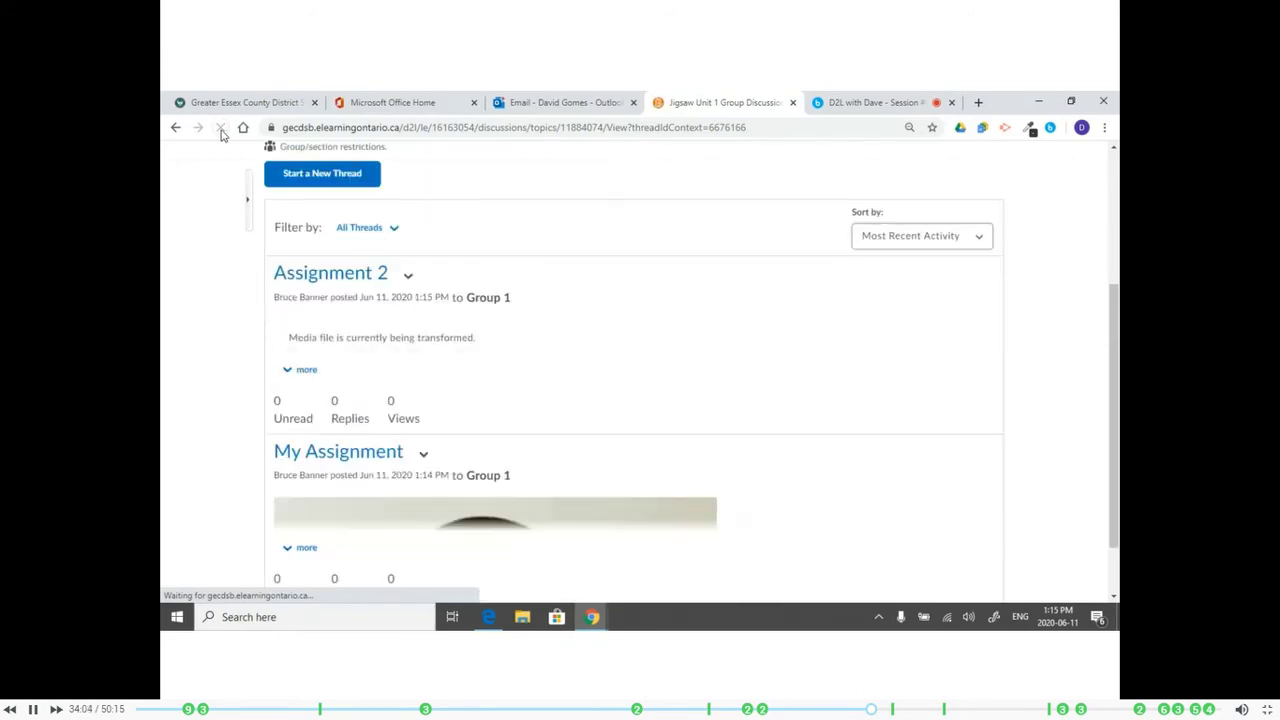
click(298, 370)
Open the course's assignments list in a new tab and go to the Submit Assignment section of "SEE Question: Best Gourd".
scroll(345, 425, up, 3)
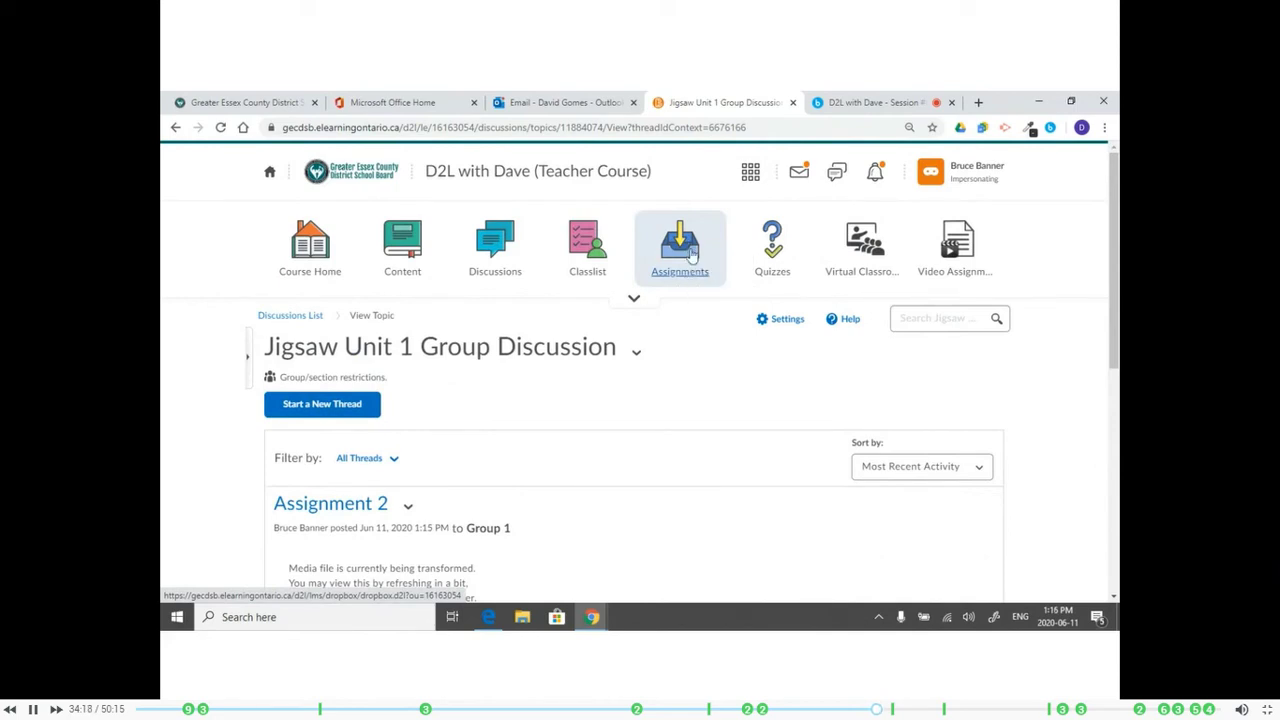
click(677, 268)
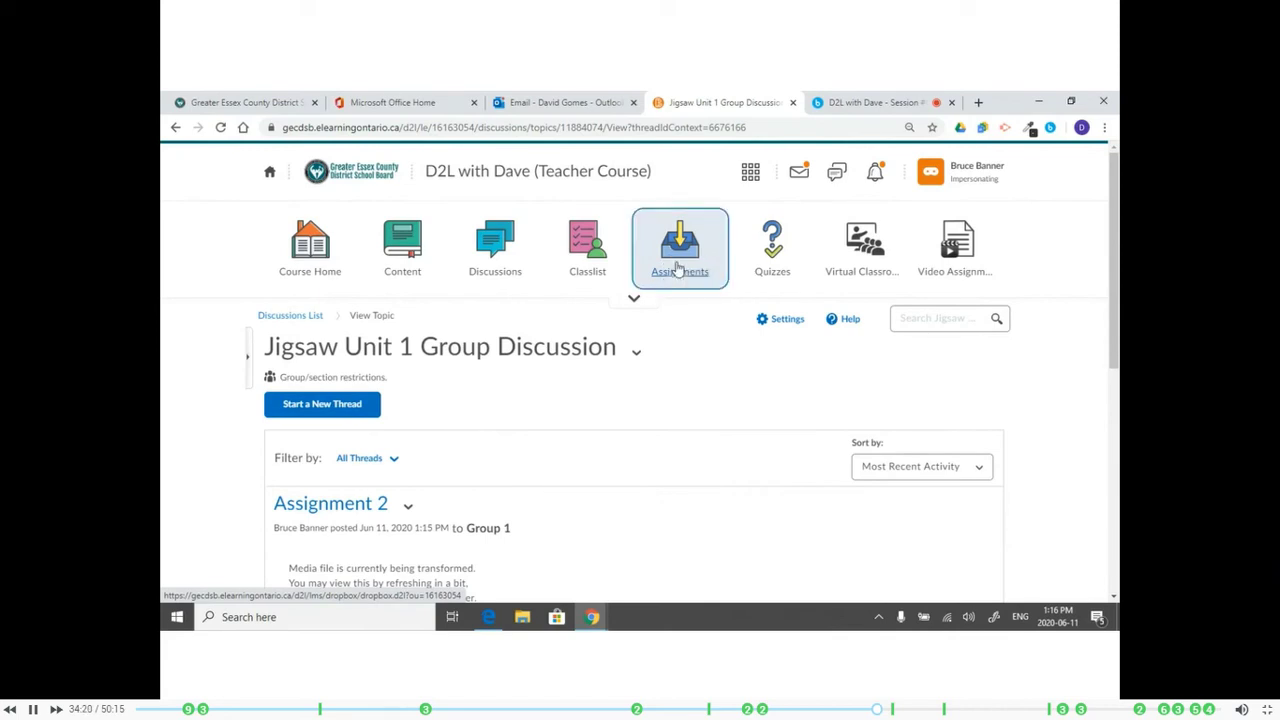
click(742, 104)
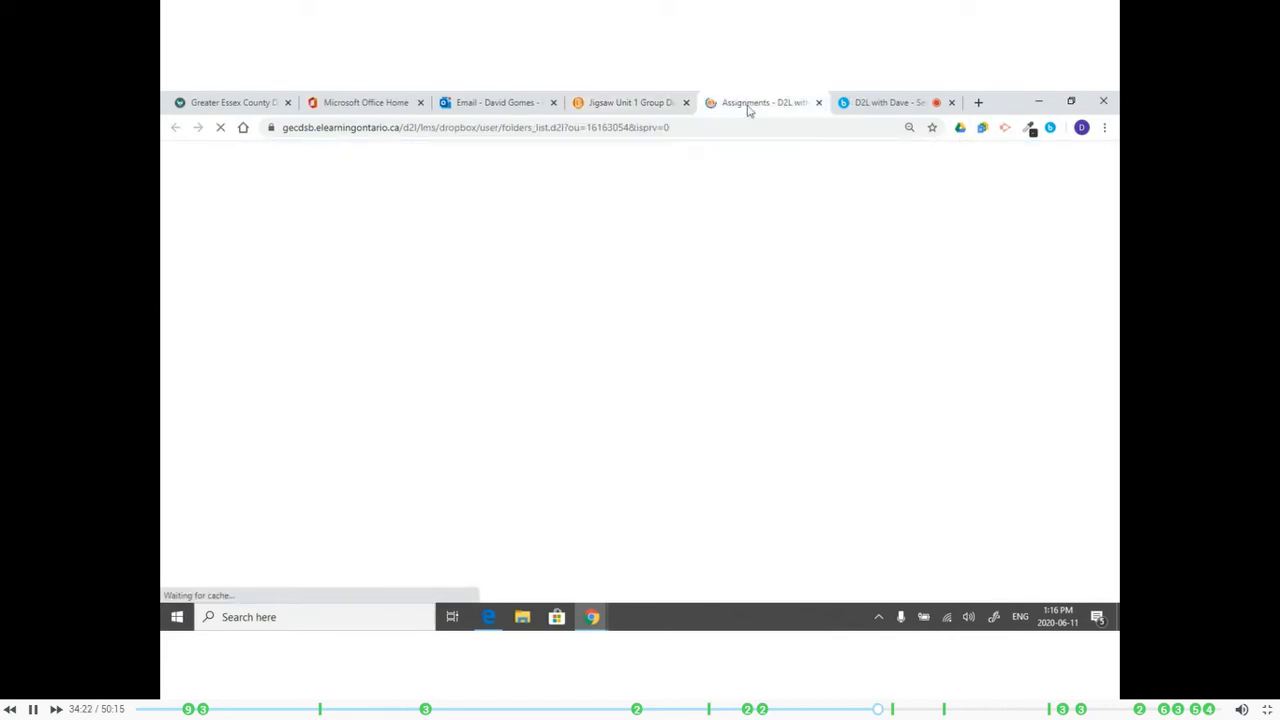
scroll(510, 378, down, 2)
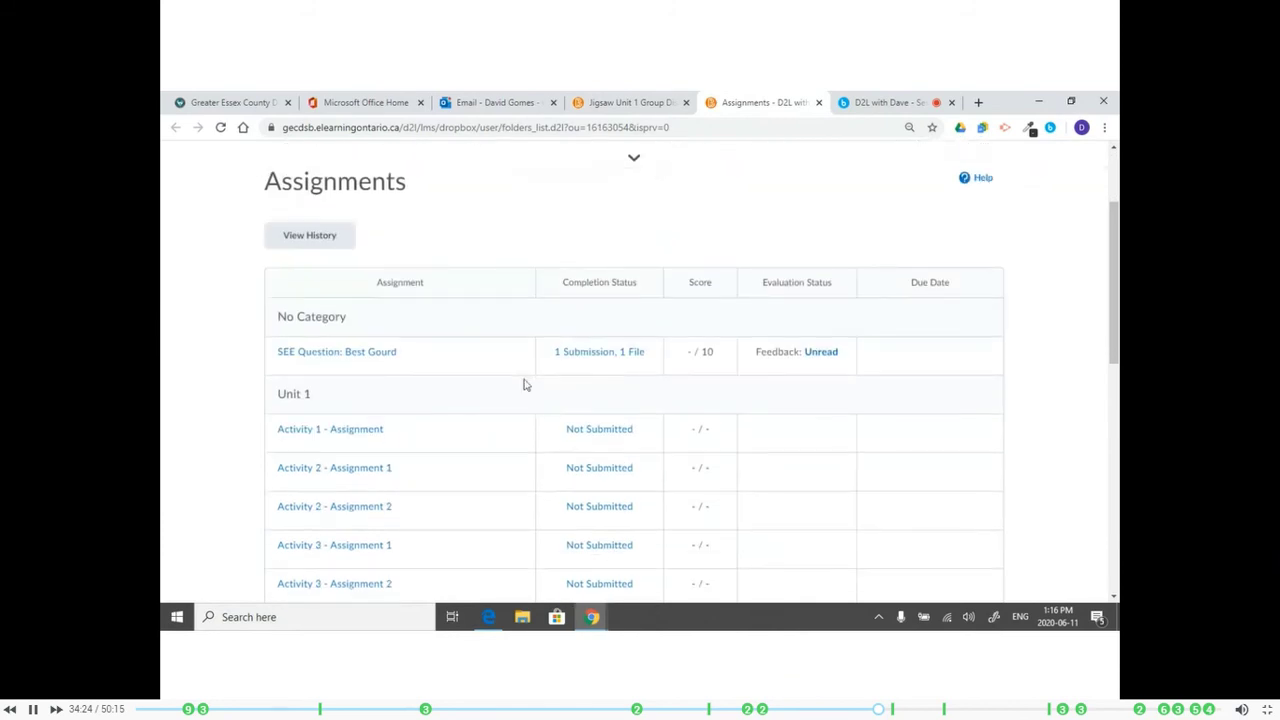
click(333, 357)
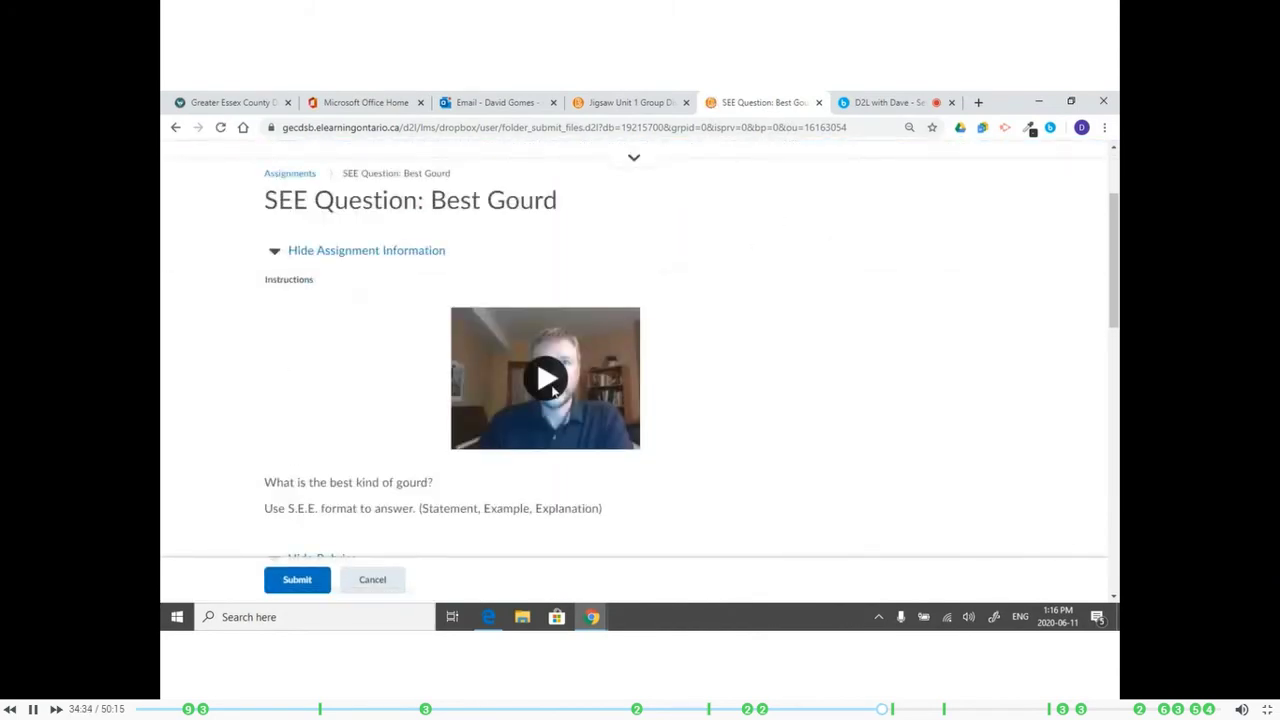
scroll(545, 385, down, 5)
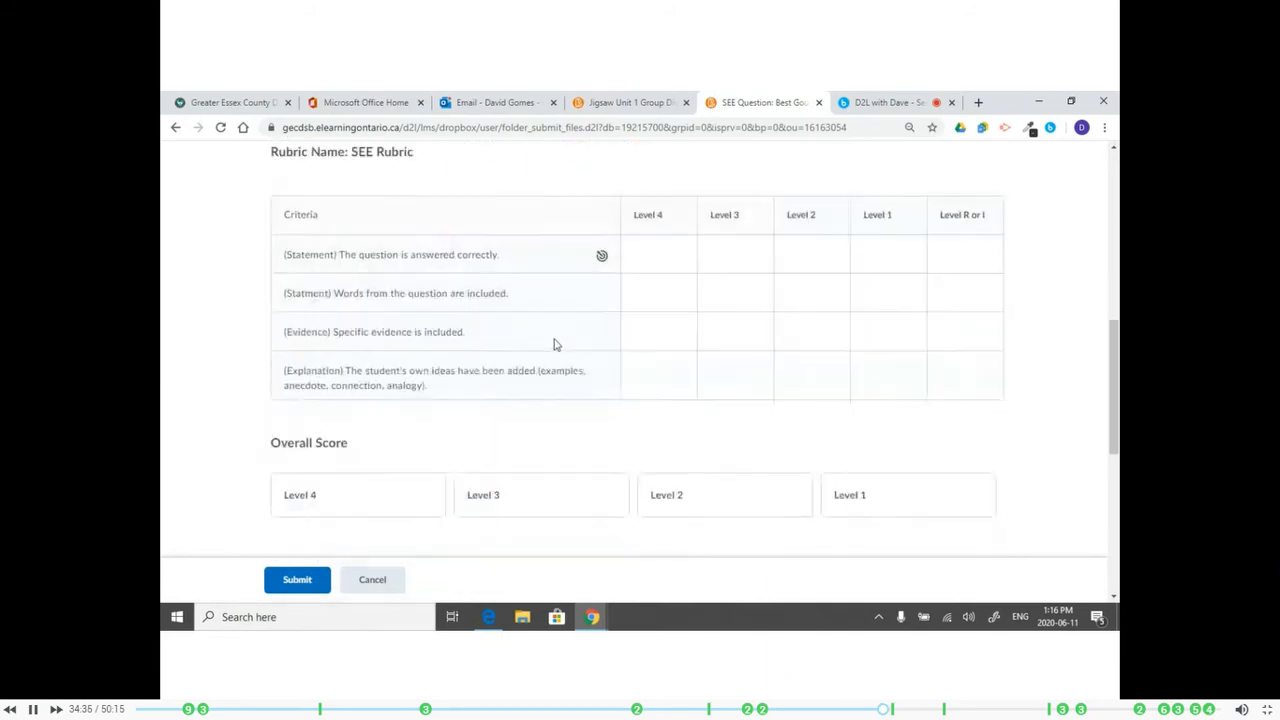
scroll(480, 354, down, 4)
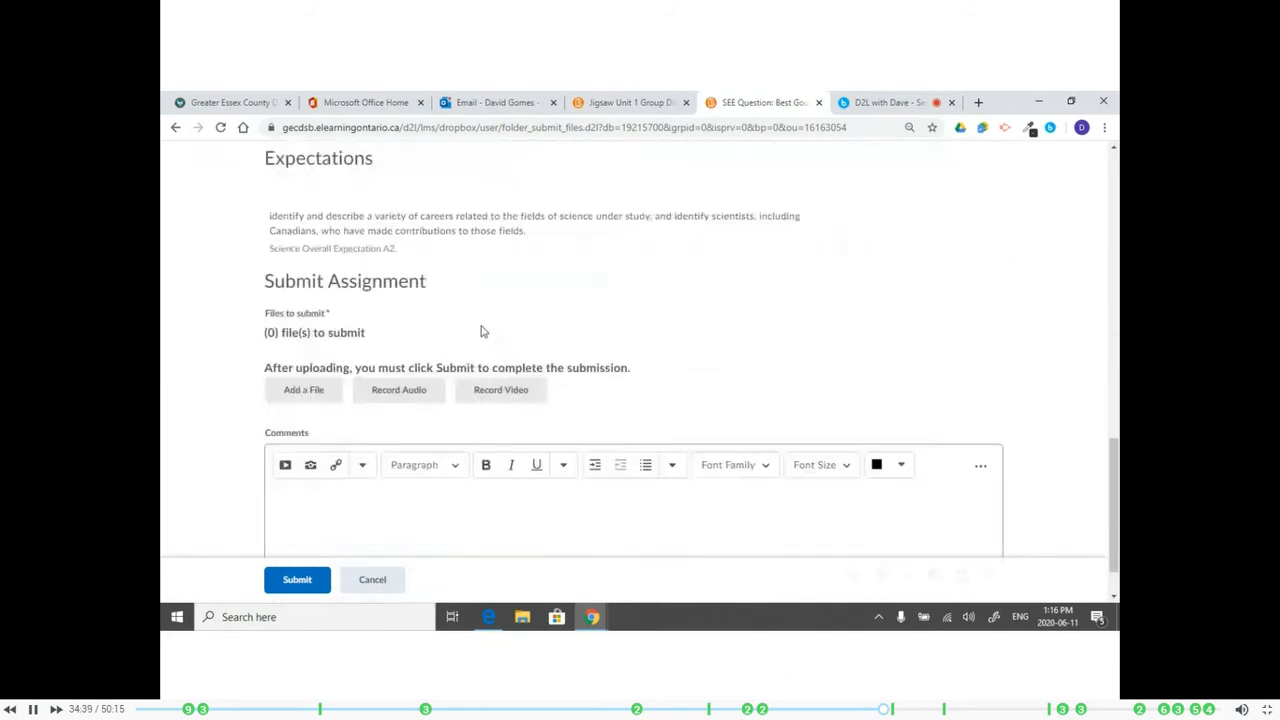
scroll(480, 331, down, 1)
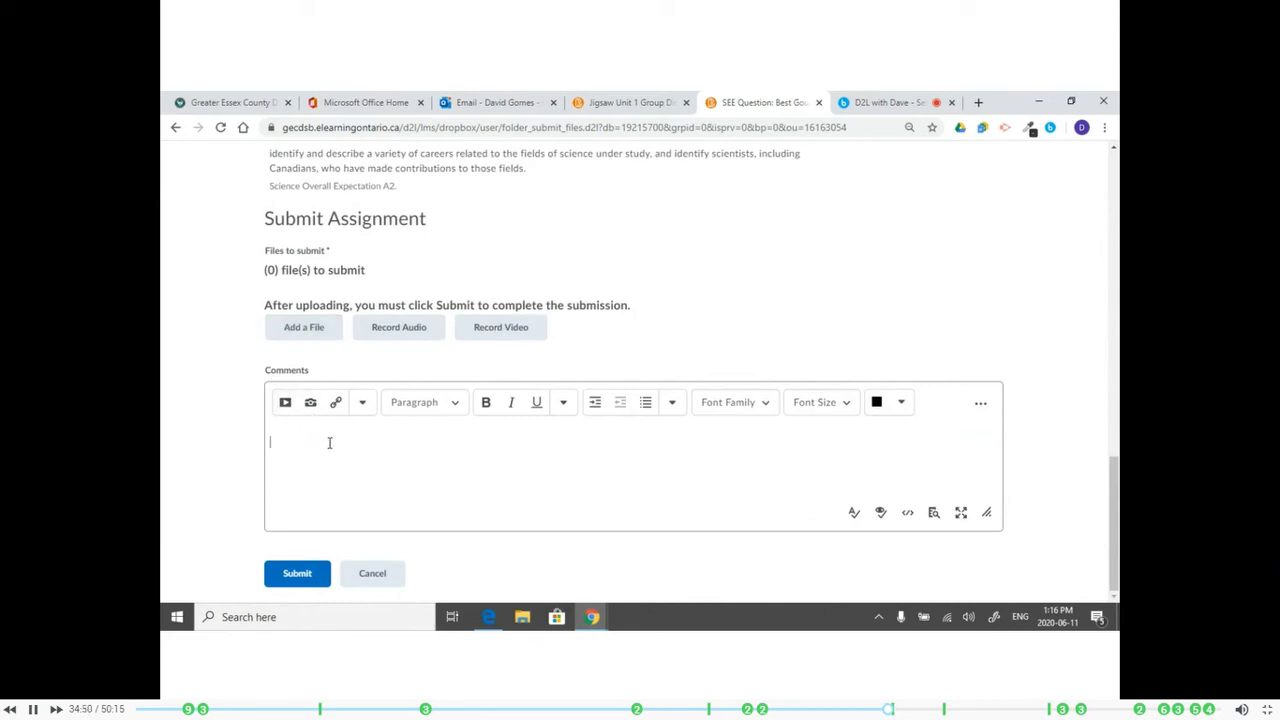
Examine the audio recording dialog for the submission, then open the file upload dialog, closing both without adding anything.
click(392, 334)
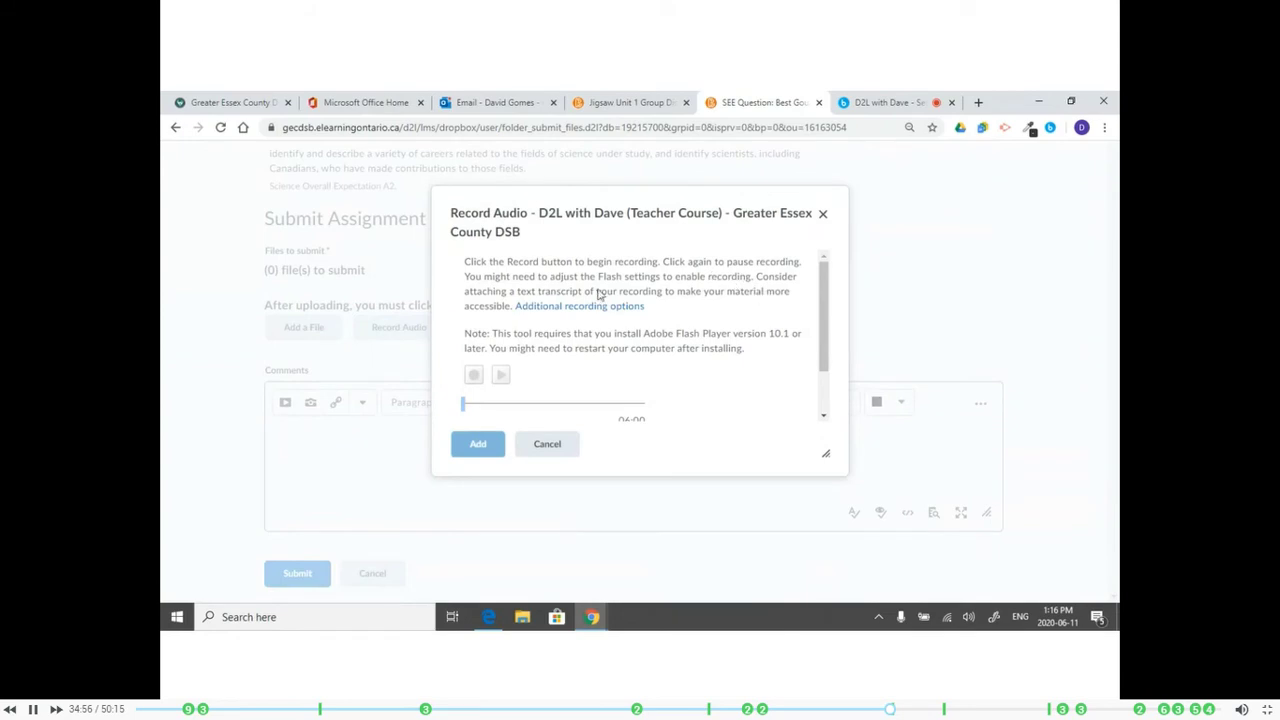
scroll(640, 300, down, 3)
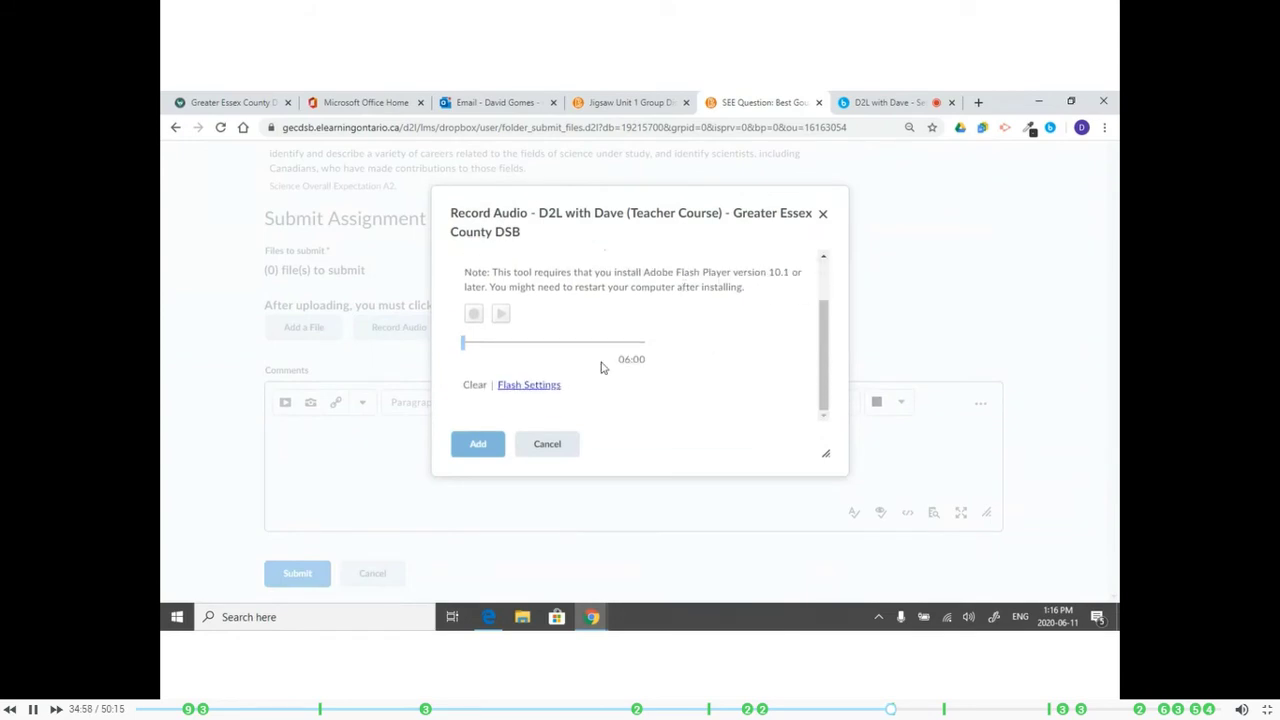
click(556, 446)
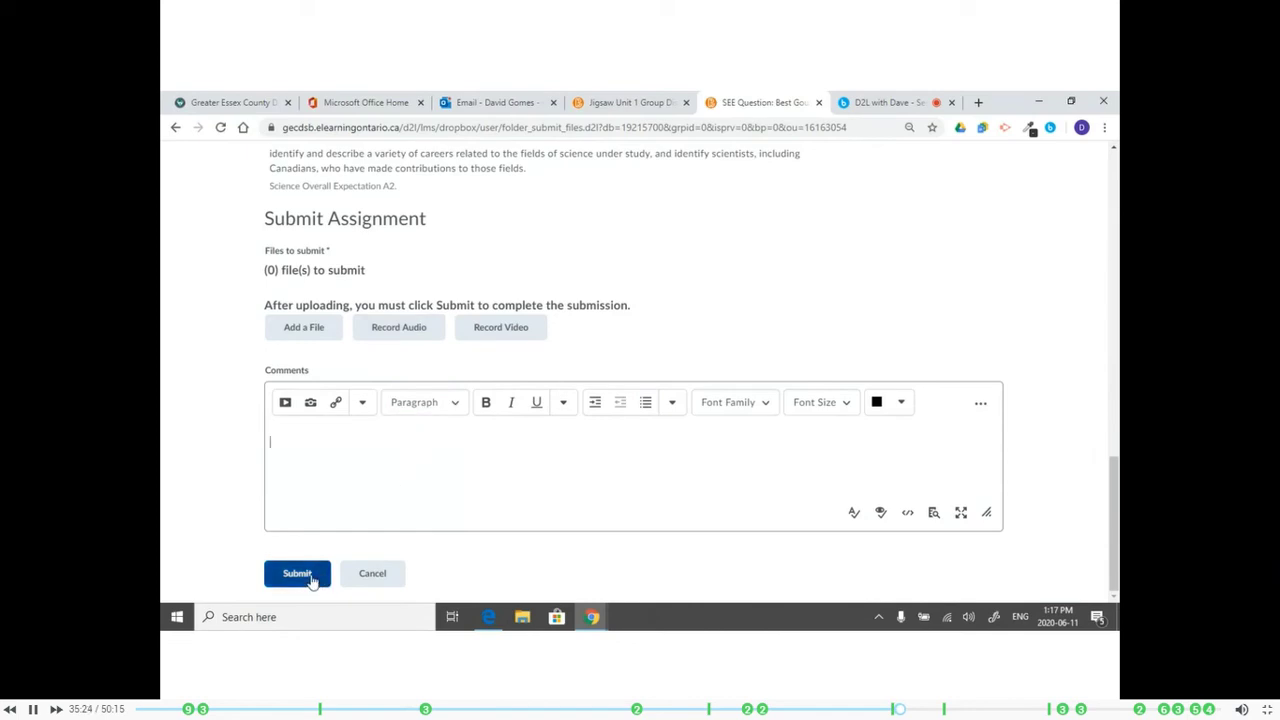
click(301, 330)
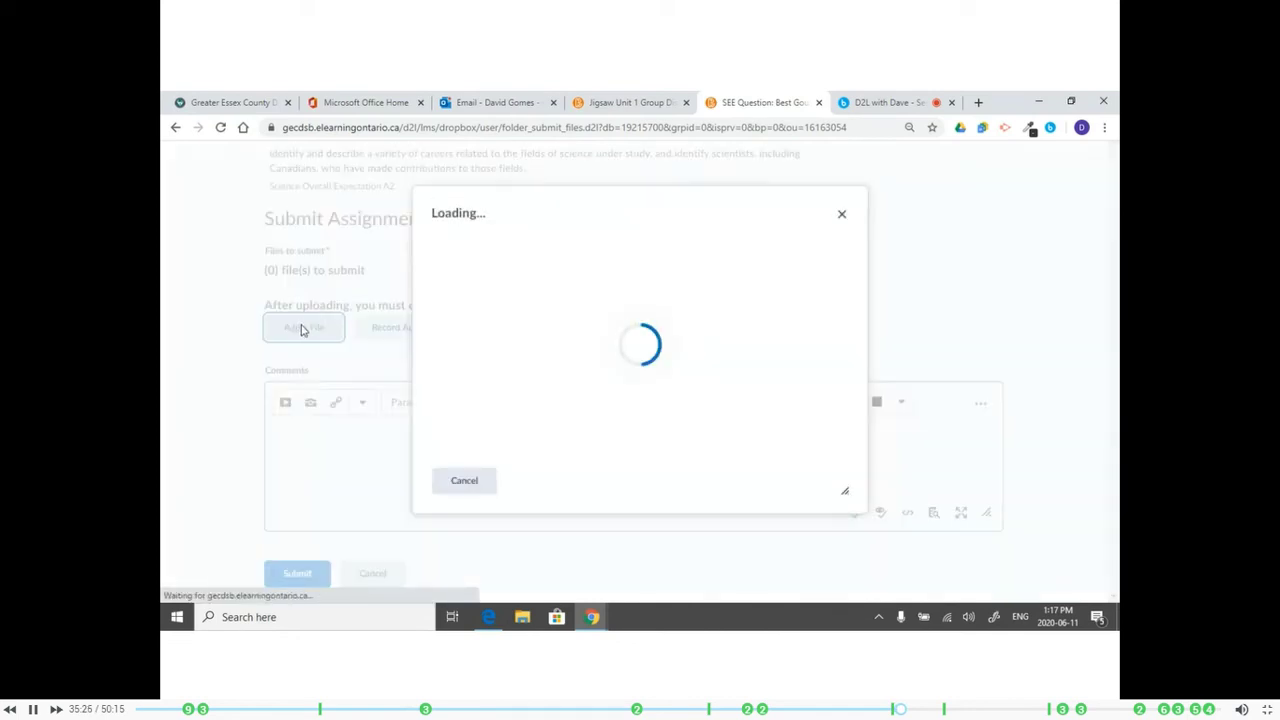
click(843, 216)
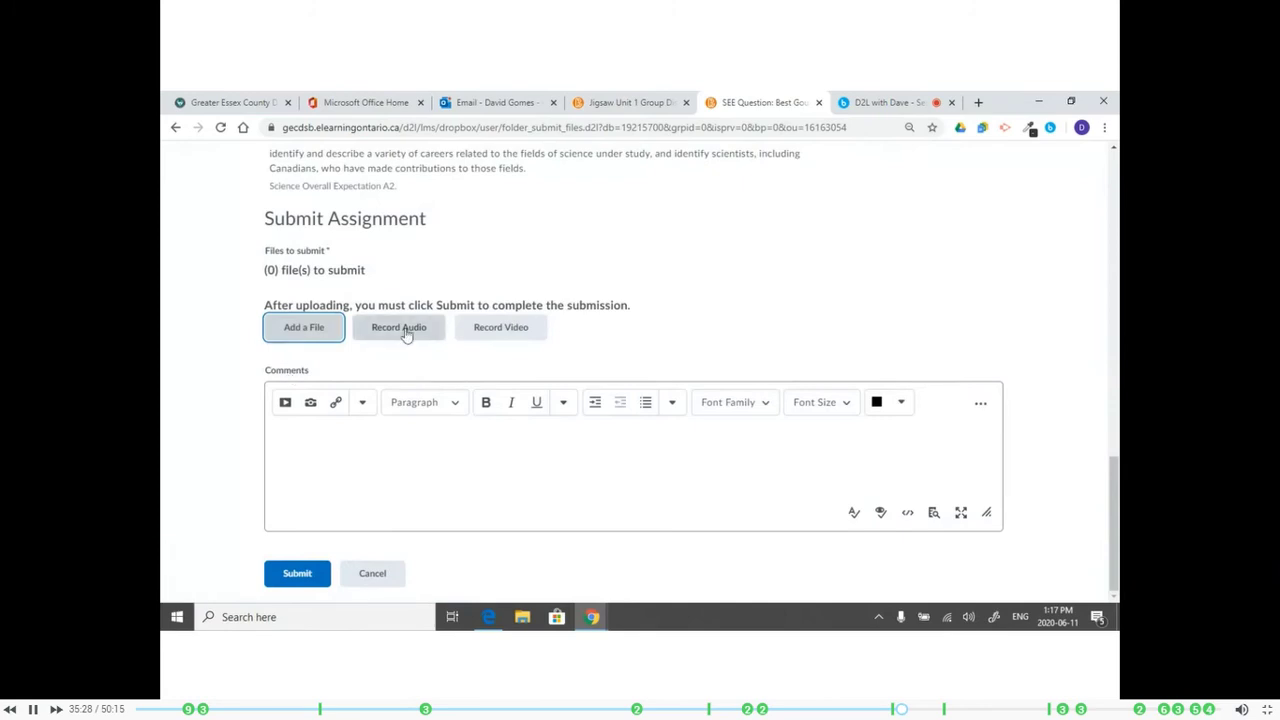
Leave the "SEE Question: Best Gourd" assignment without submitting and return to the webinar session tab.
click(358, 577)
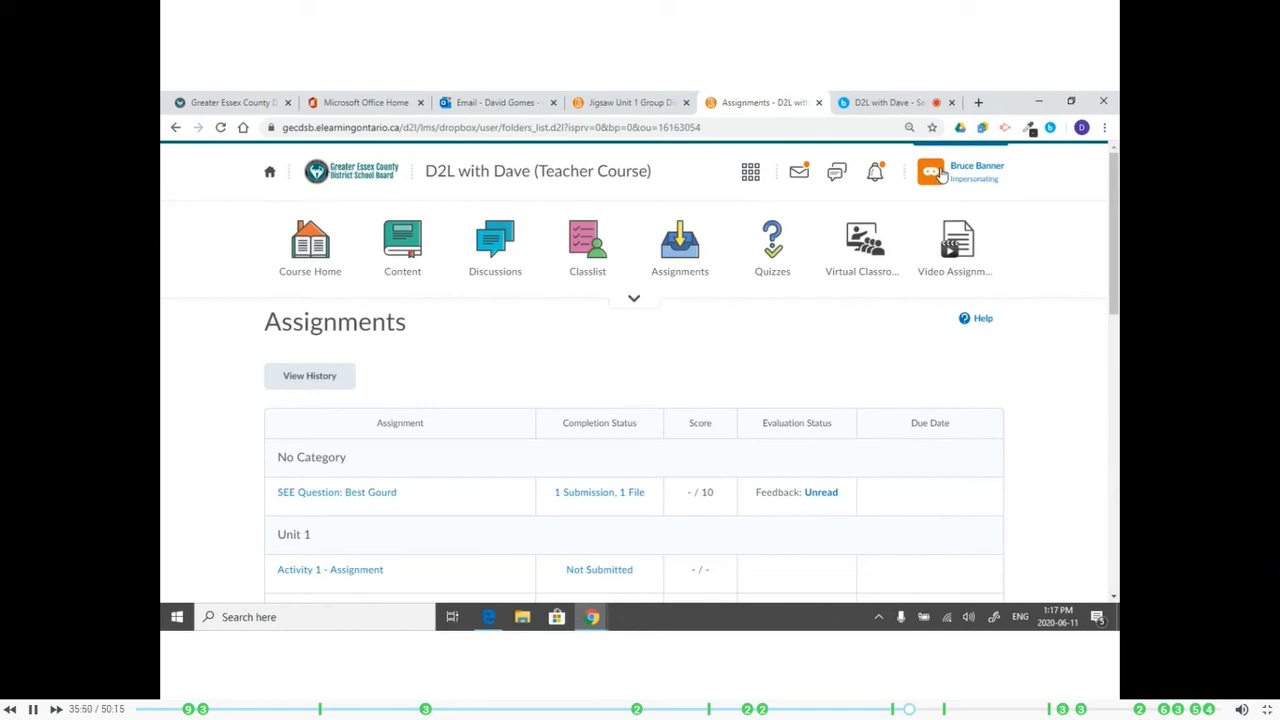
click(895, 103)
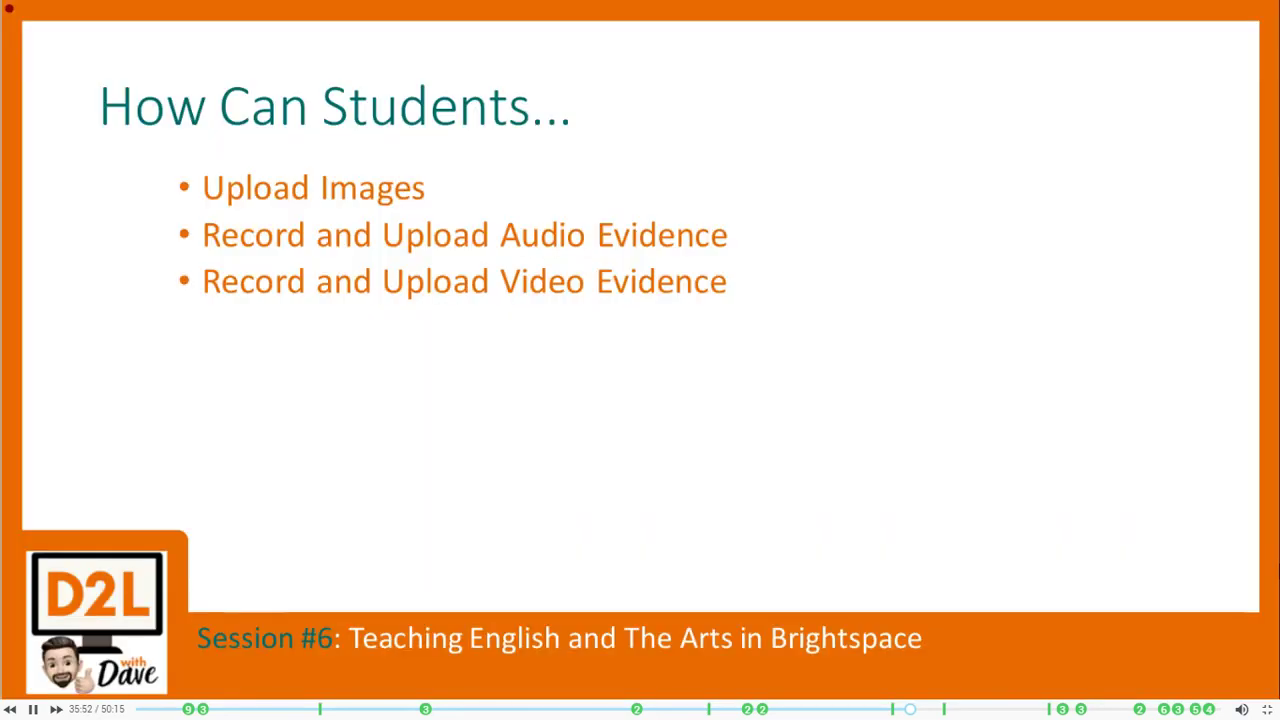